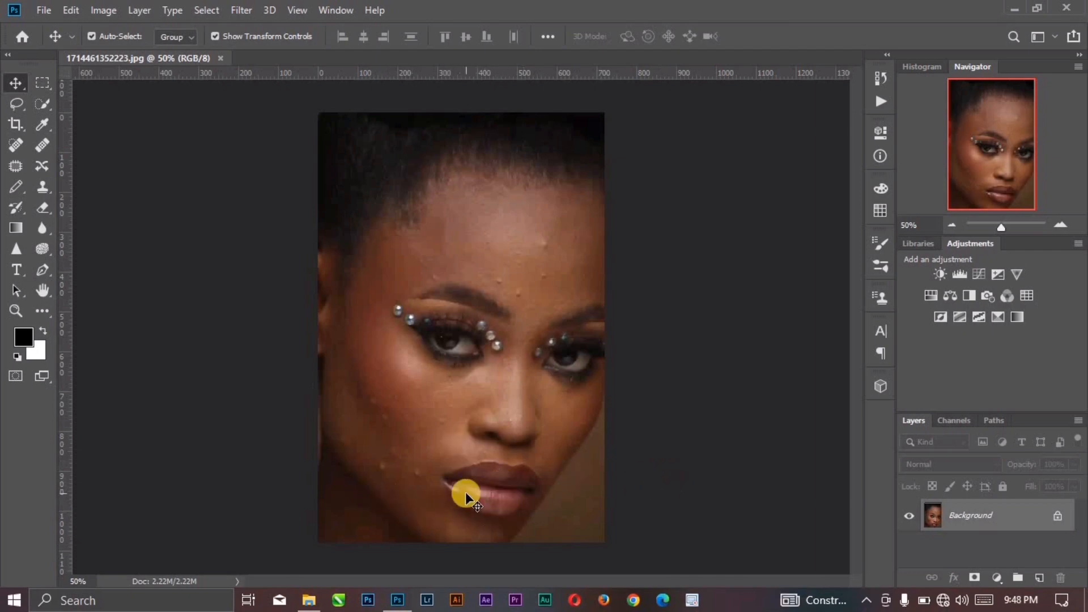
Step: Duplicate the Background layer of the portrait
key(ctrl+j)
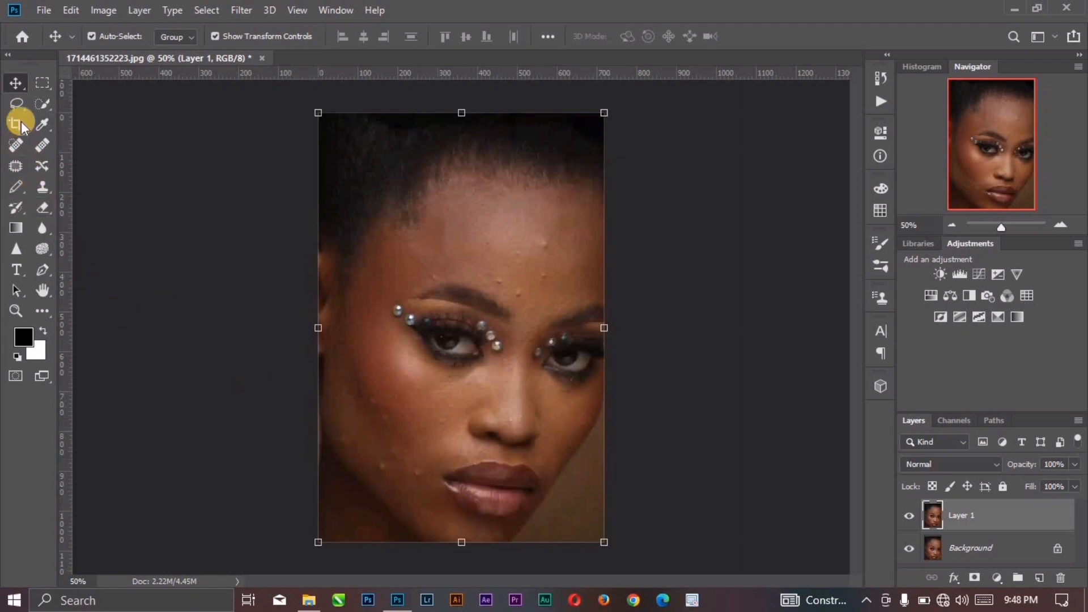
click(17, 104)
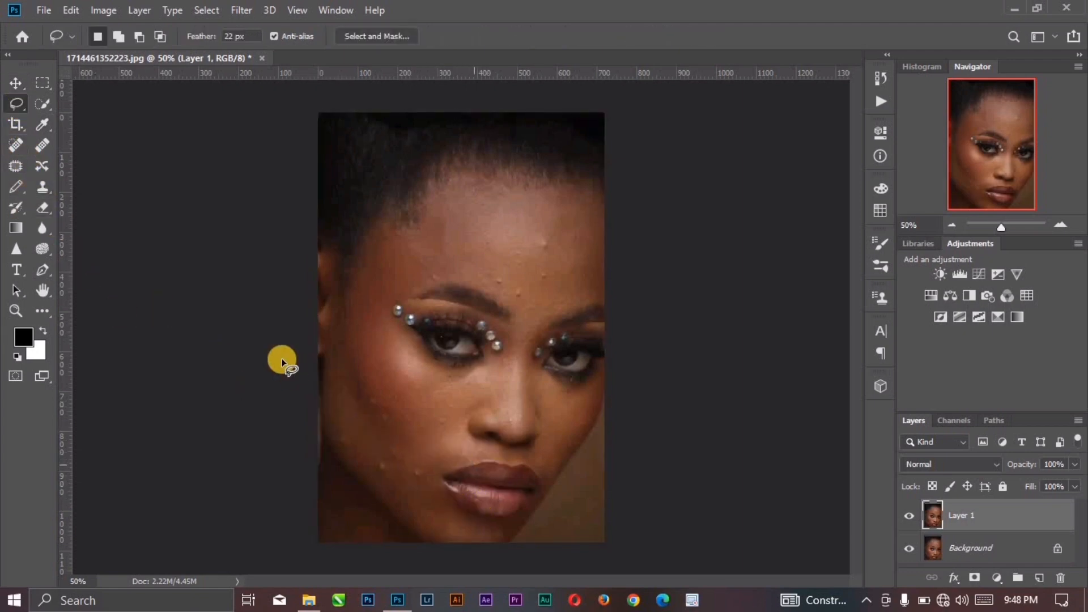
click(13, 82)
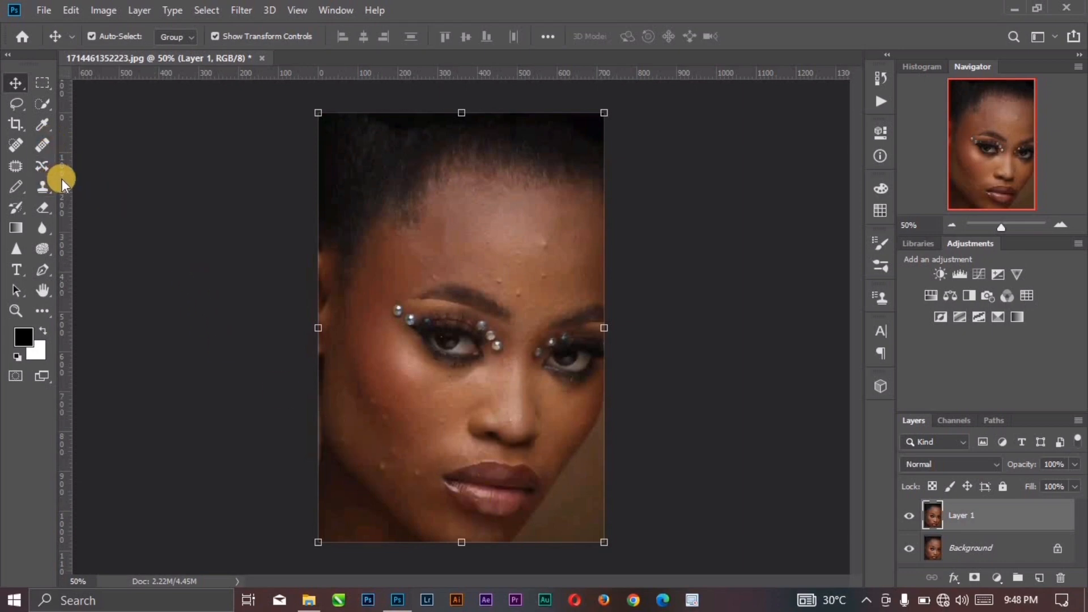
Step: Start a Pen tool path and trace the upper lip's outer edge from the left mouth corner to the right one
key(p)
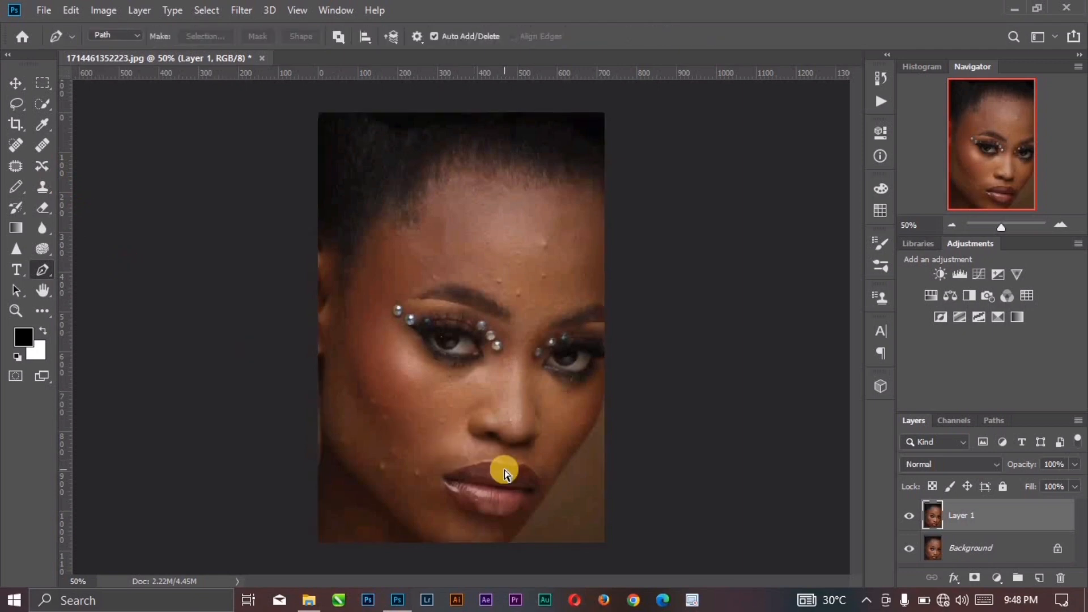
key(ctrl+plus)
key(ctrl+plus)
drag(560, 525, 529, 407)
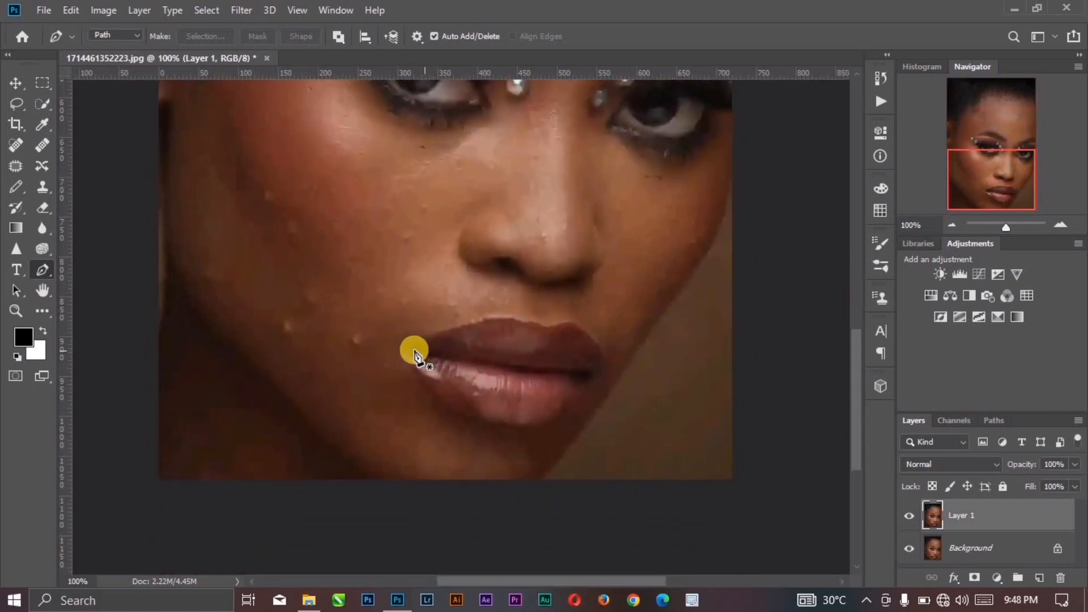
drag(410, 347, 430, 340)
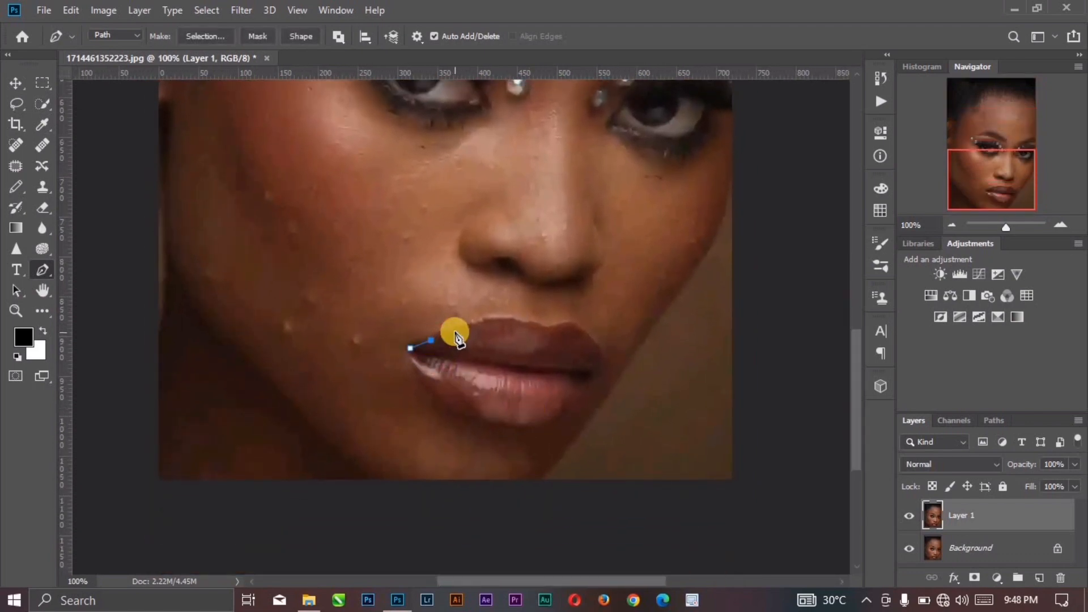
click(452, 330)
click(472, 326)
click(488, 320)
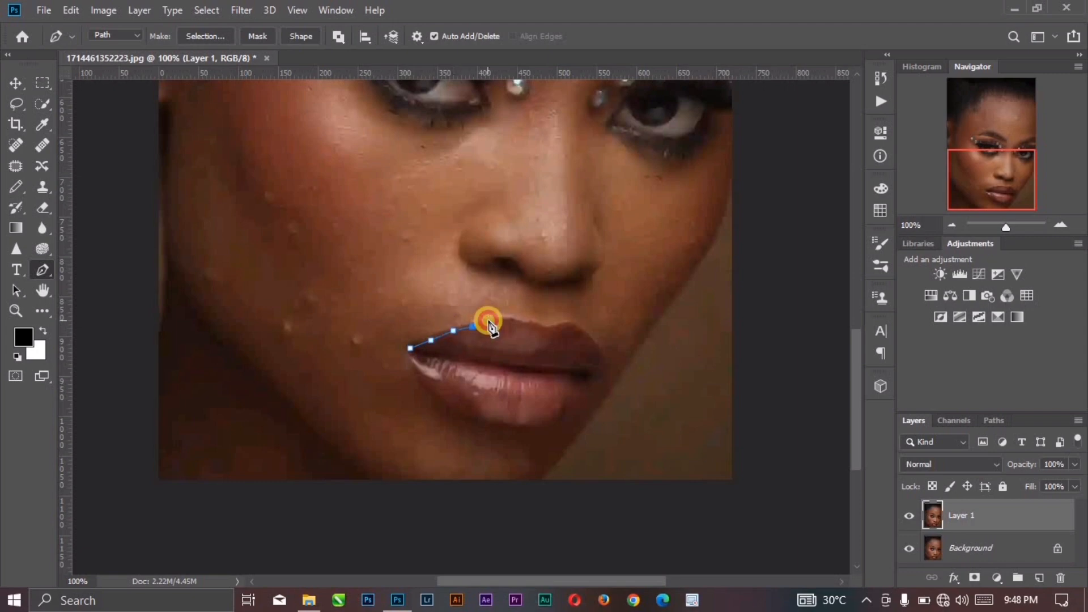
click(512, 319)
click(524, 324)
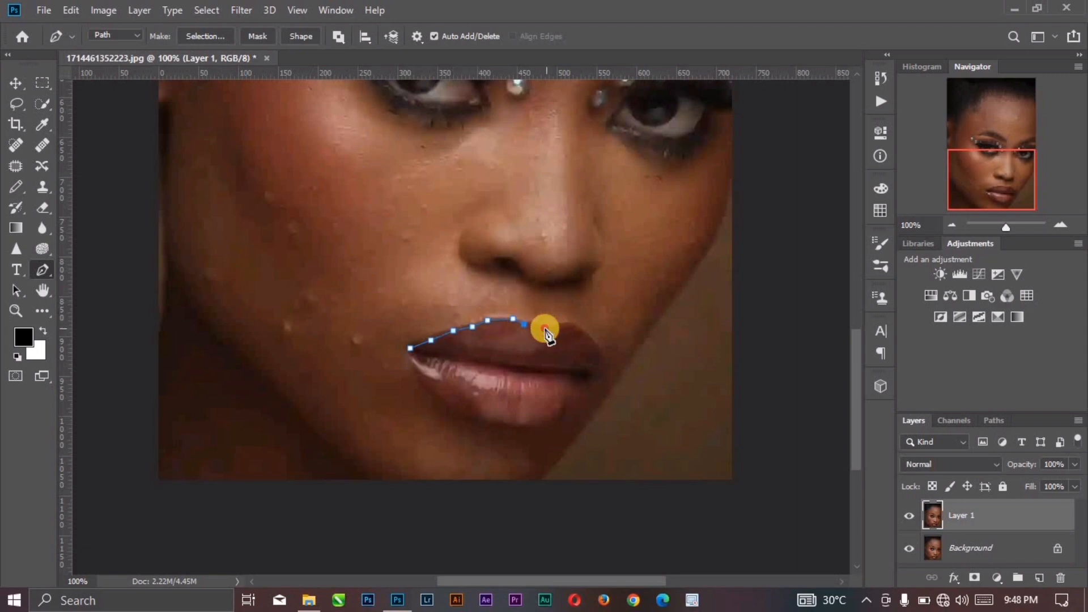
click(544, 329)
click(556, 328)
click(570, 323)
click(579, 329)
click(595, 342)
click(599, 353)
click(602, 364)
click(601, 375)
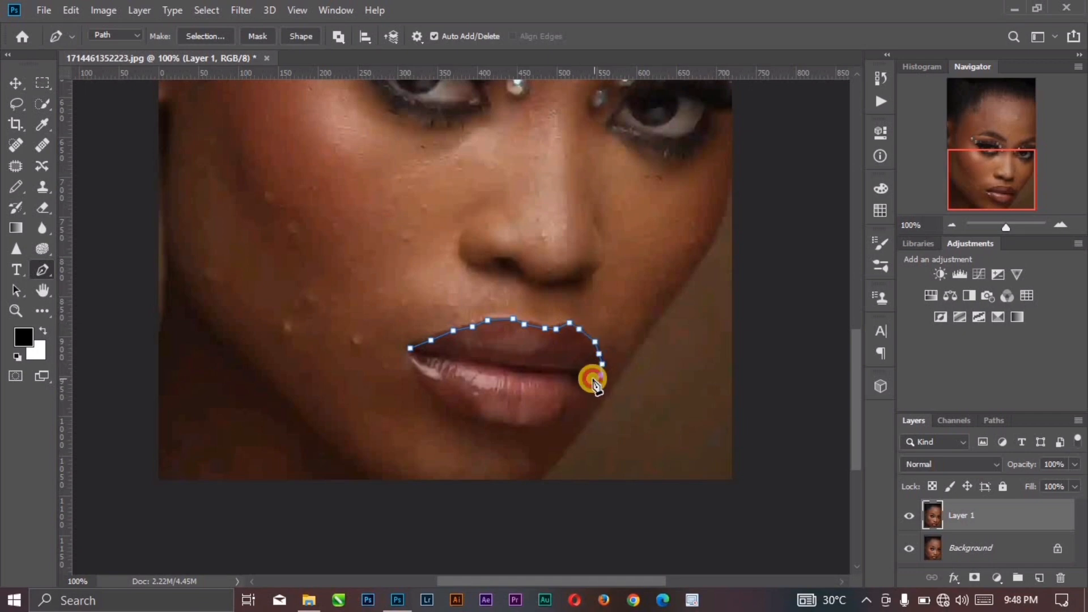
Step: Continue the path along the upper lip's lower edge back to the left corner of the mouth
click(594, 378)
click(586, 373)
click(581, 368)
click(563, 365)
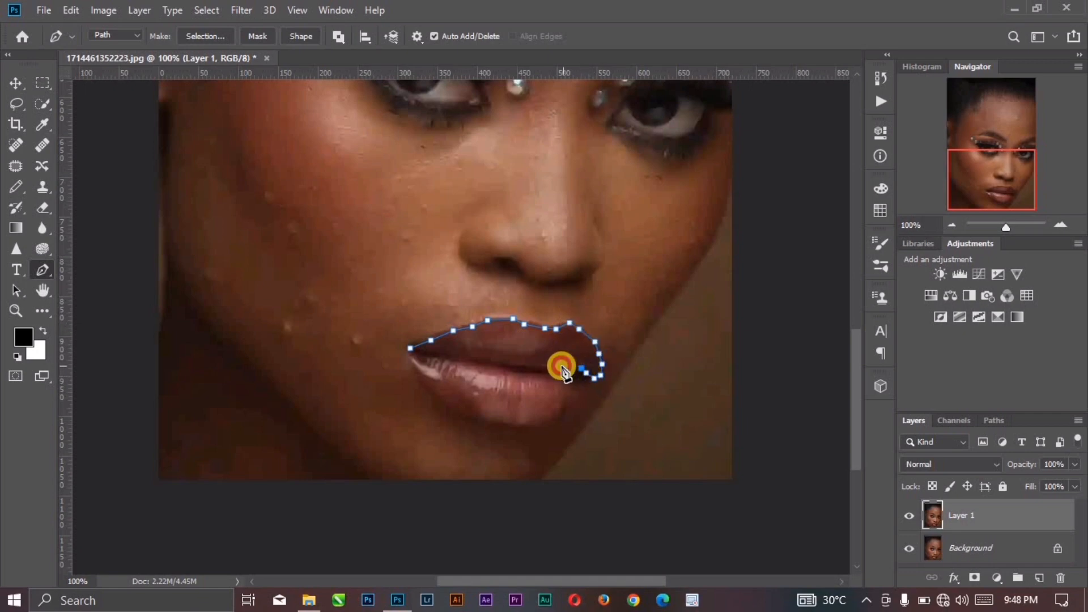
click(551, 364)
click(531, 365)
click(517, 364)
click(504, 364)
click(490, 365)
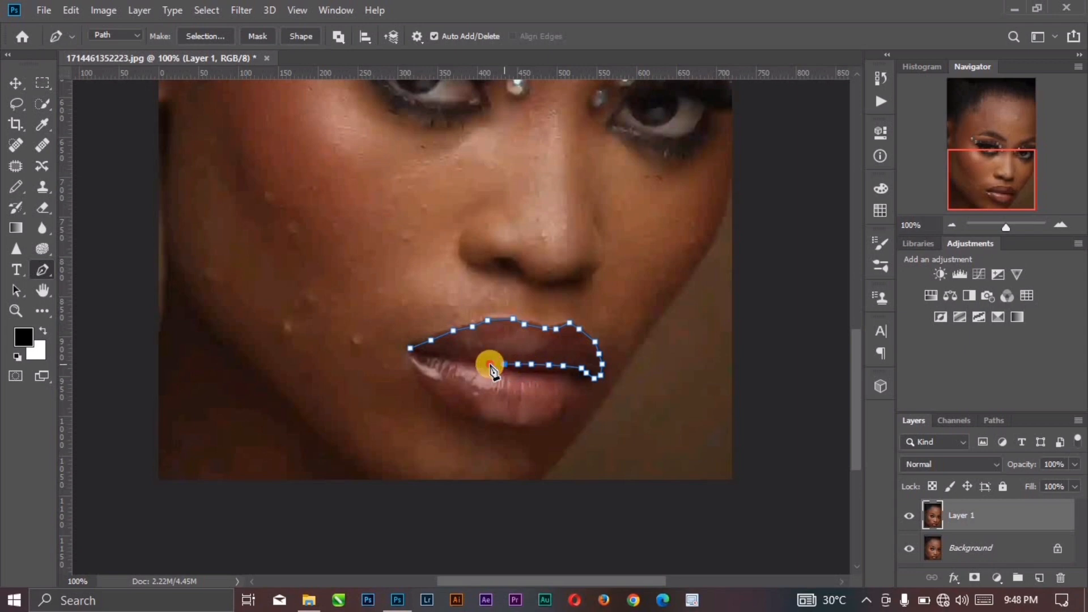
click(473, 362)
click(460, 360)
click(449, 357)
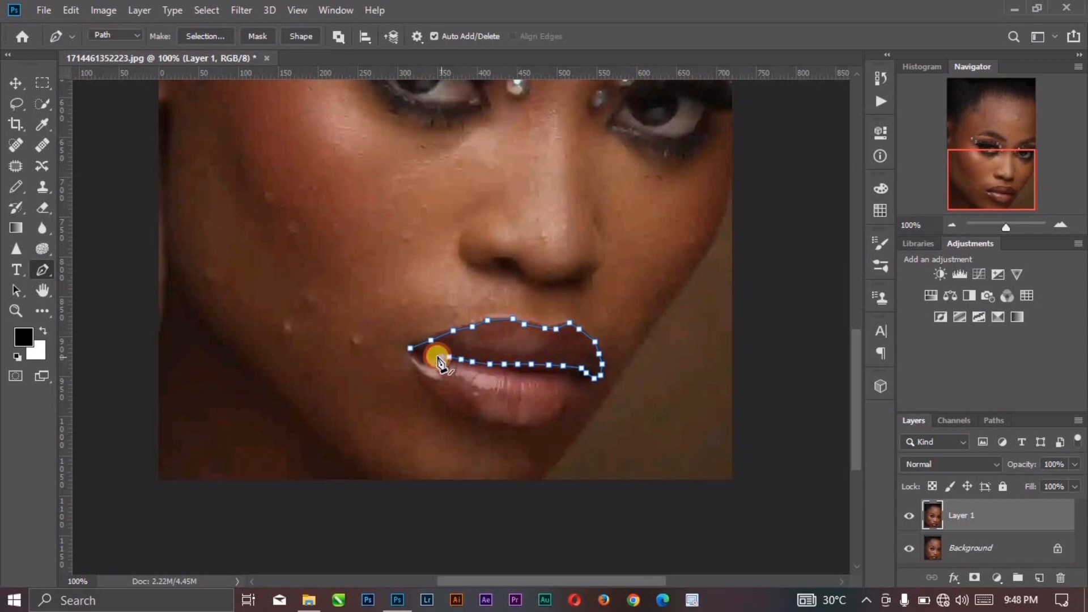
click(430, 355)
click(424, 353)
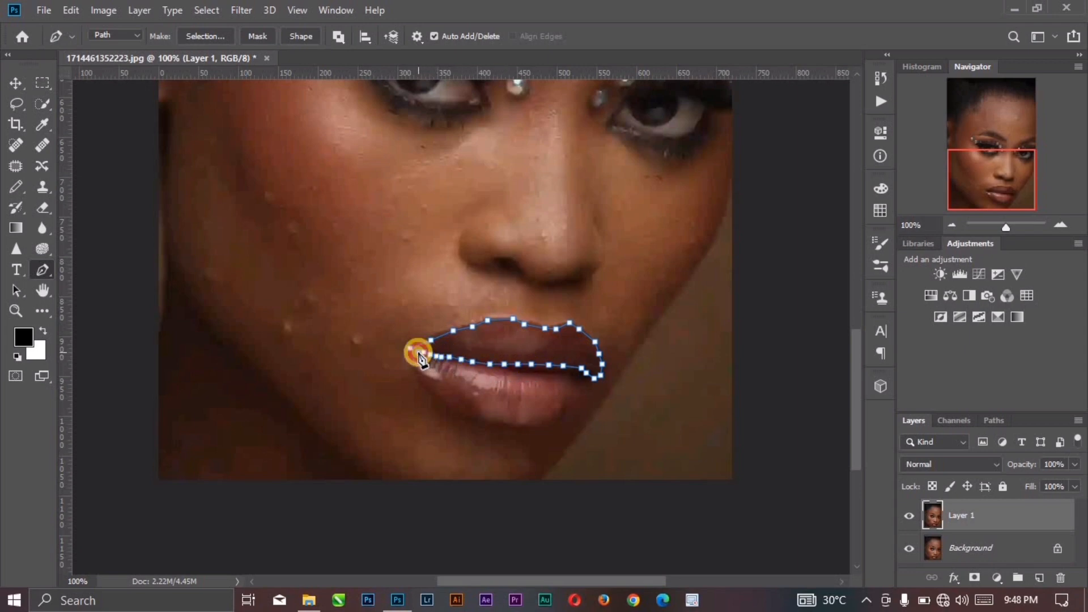
Step: Continue the path along the lower lip's upper edge to the right mouth corner, leaving the gap between the lips outside
click(424, 353)
click(436, 356)
click(441, 357)
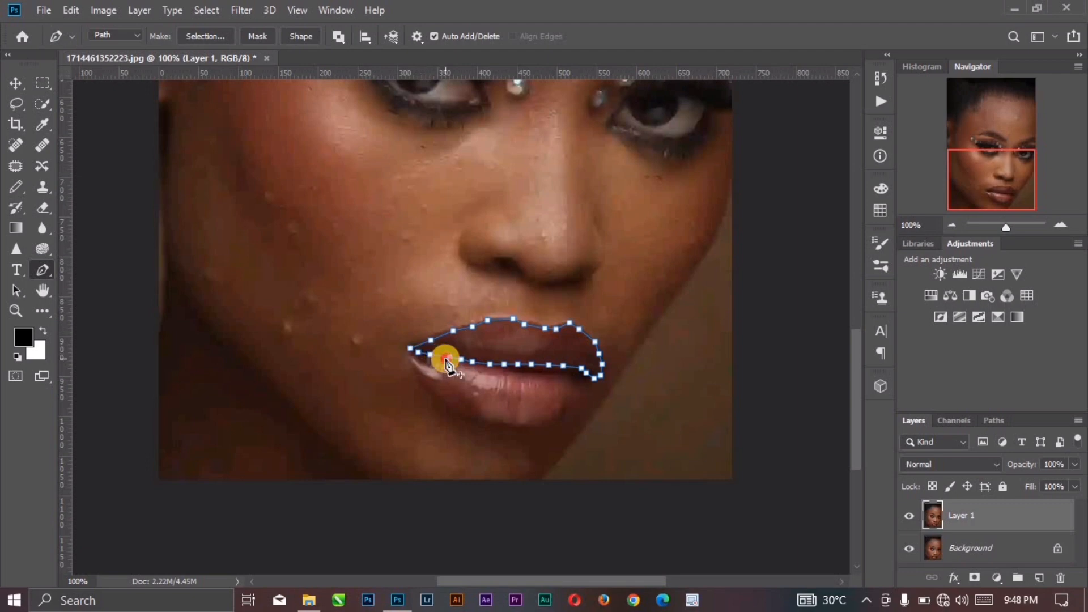
click(446, 357)
click(455, 359)
click(467, 361)
click(479, 363)
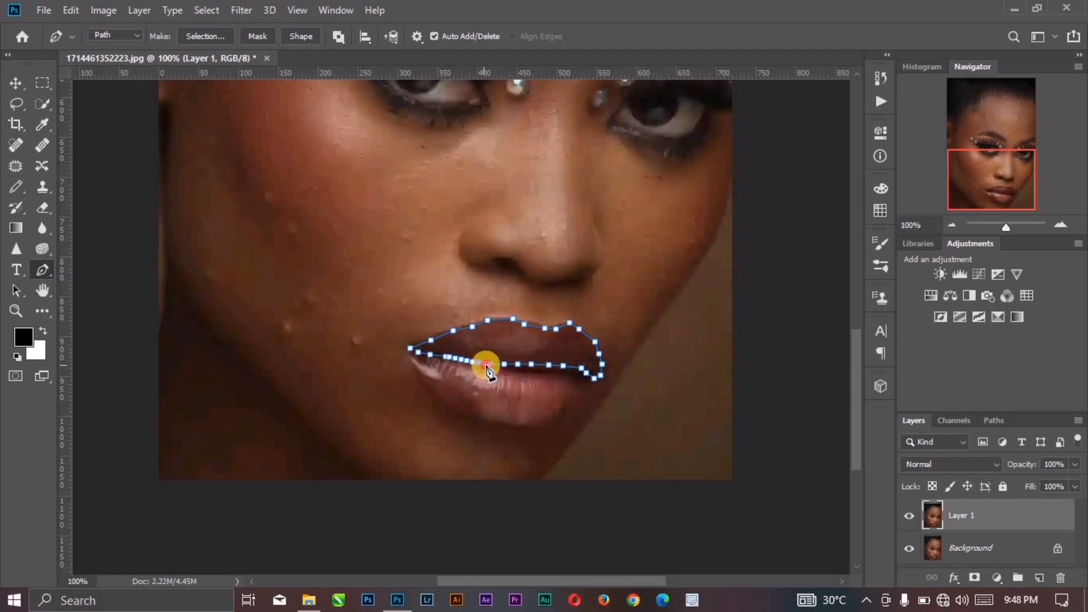
click(486, 365)
click(501, 369)
click(507, 370)
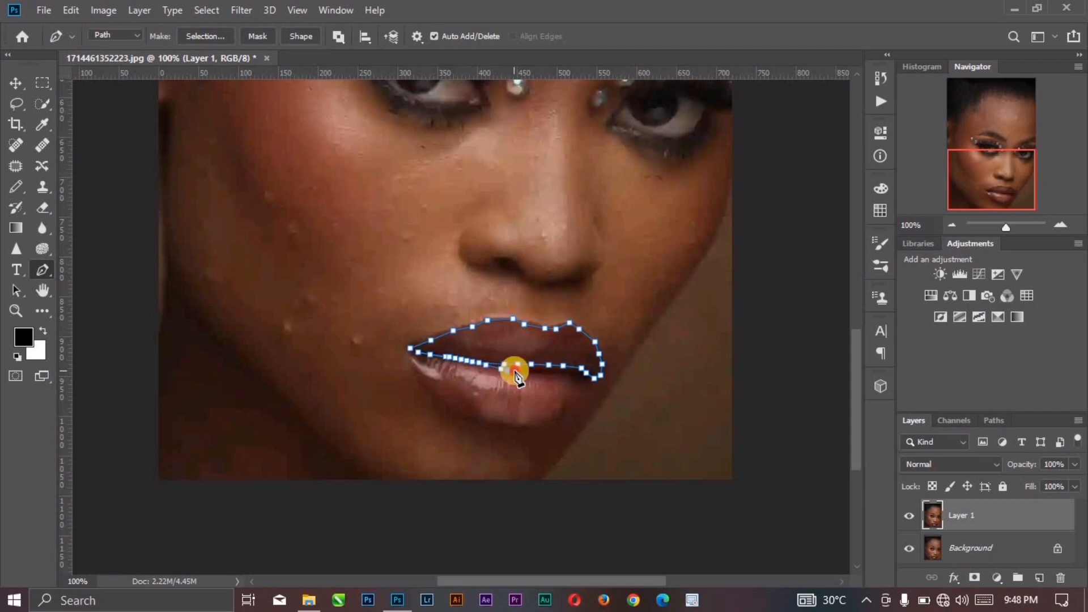
click(515, 371)
click(522, 372)
click(528, 374)
click(540, 375)
click(552, 375)
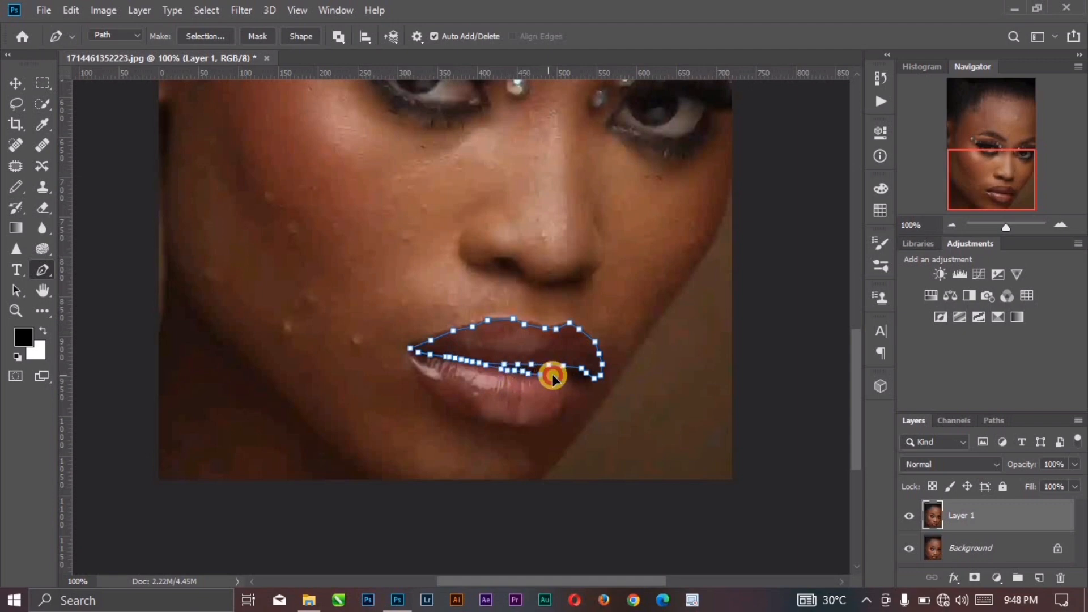
click(560, 375)
click(570, 376)
click(579, 375)
click(585, 380)
Step: Trace the lower lip's outer edge back to the left mouth corner and close the lip path
click(587, 391)
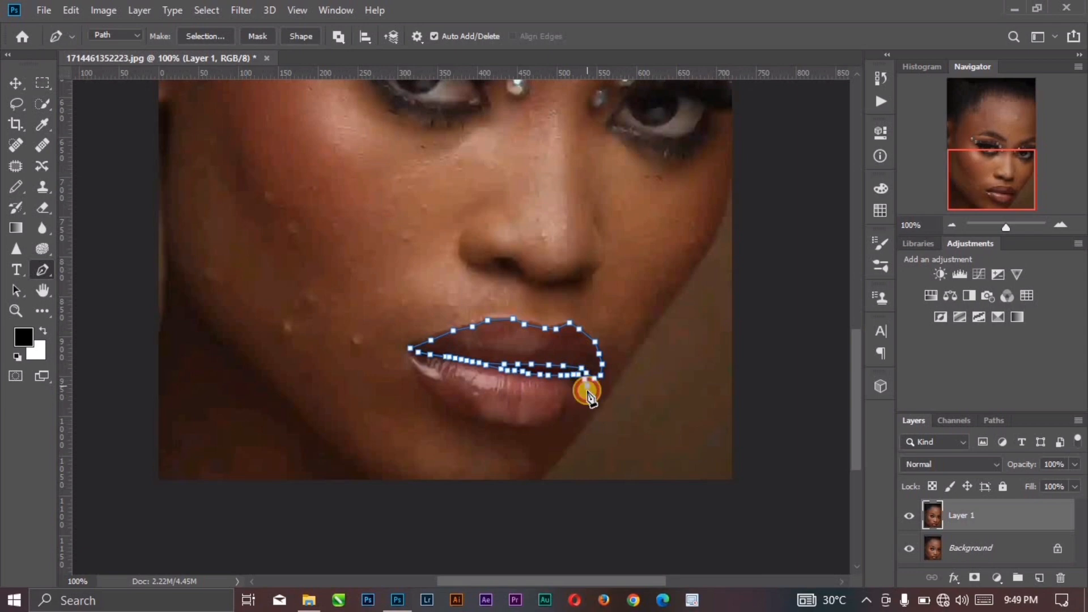
click(579, 401)
click(574, 409)
click(566, 417)
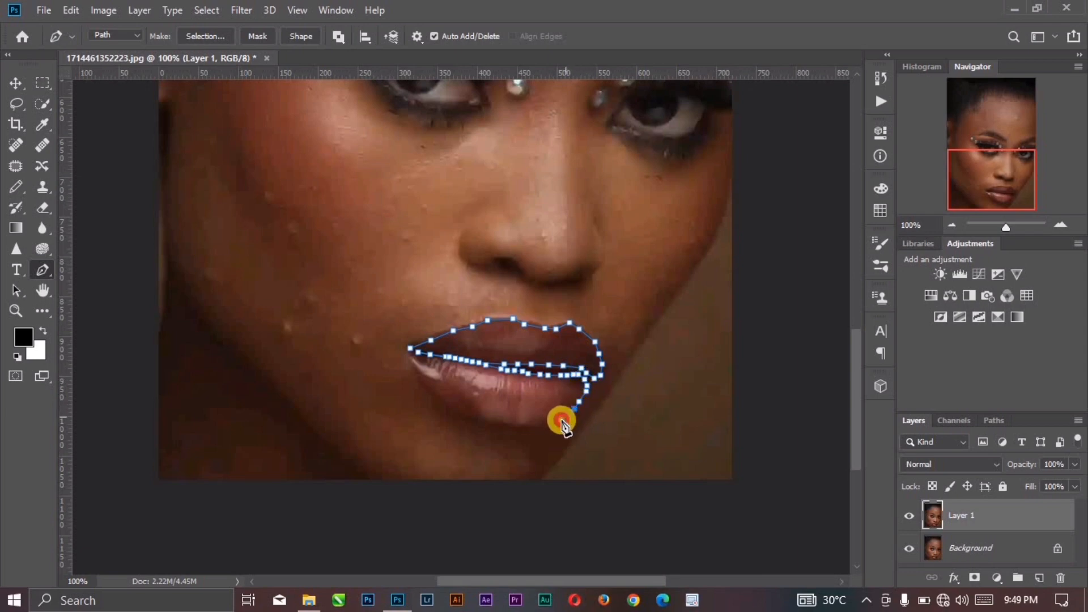
click(545, 425)
click(540, 423)
click(514, 422)
click(497, 421)
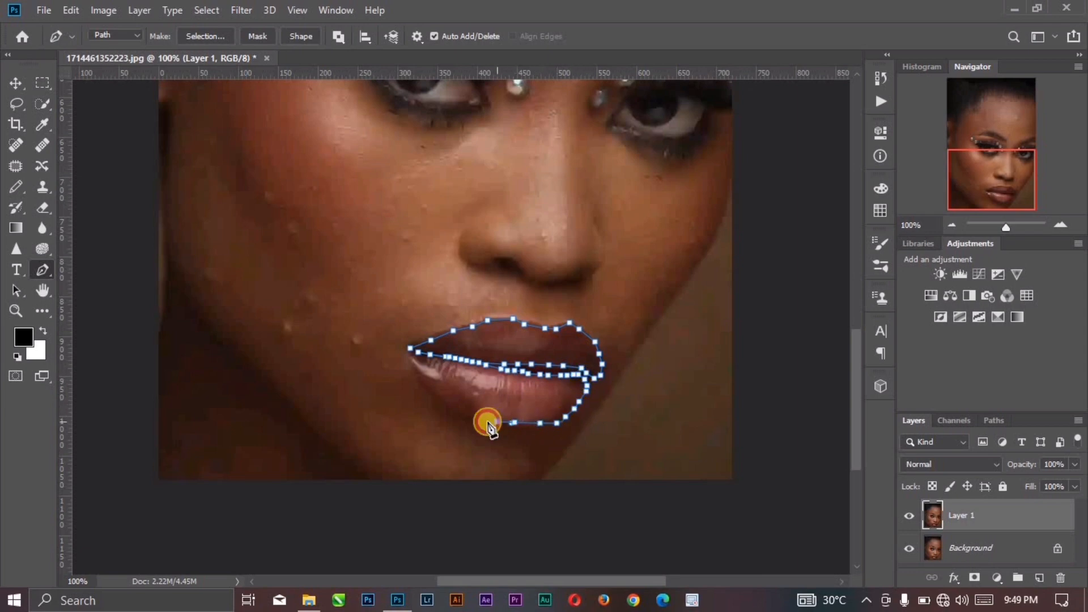
click(485, 420)
click(472, 420)
click(463, 415)
click(448, 406)
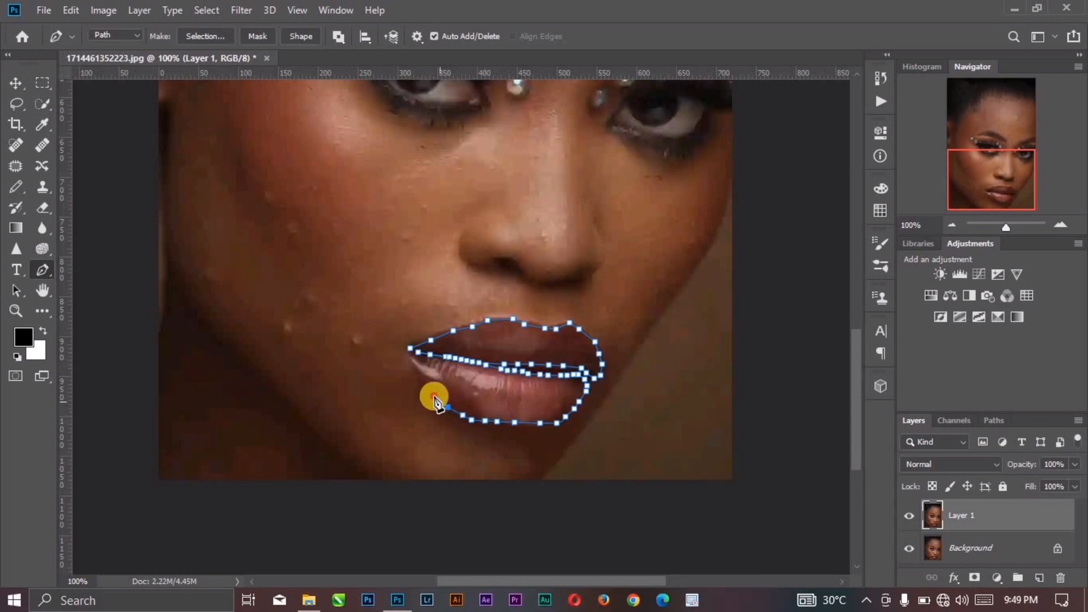
click(429, 392)
click(423, 381)
click(418, 373)
click(412, 360)
click(410, 352)
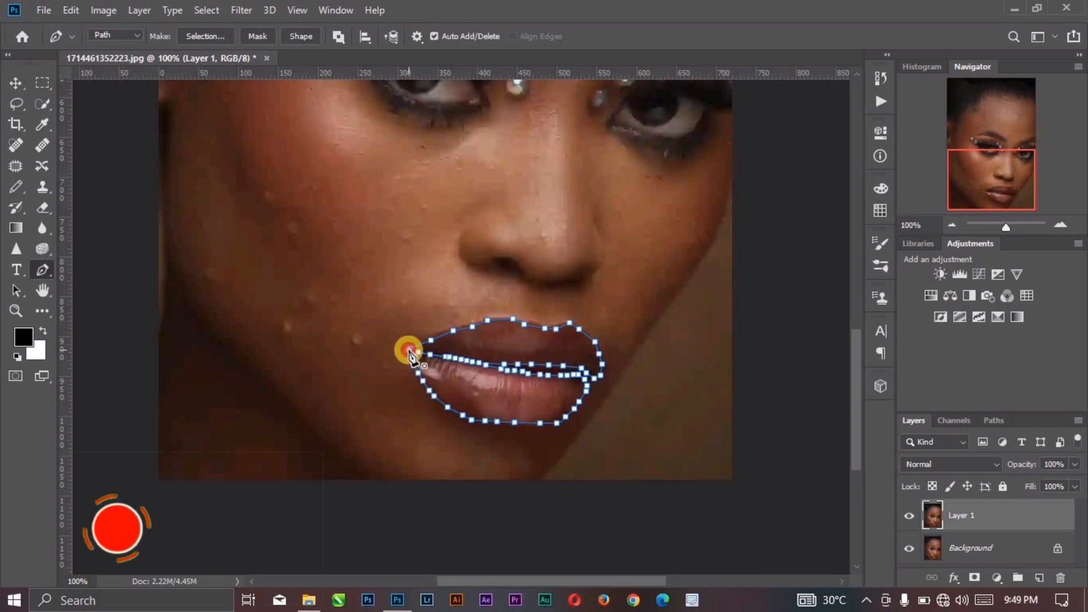
Step: Convert the lip path into a new anti-aliased selection with a feather radius of 5 pixels
right_click(484, 342)
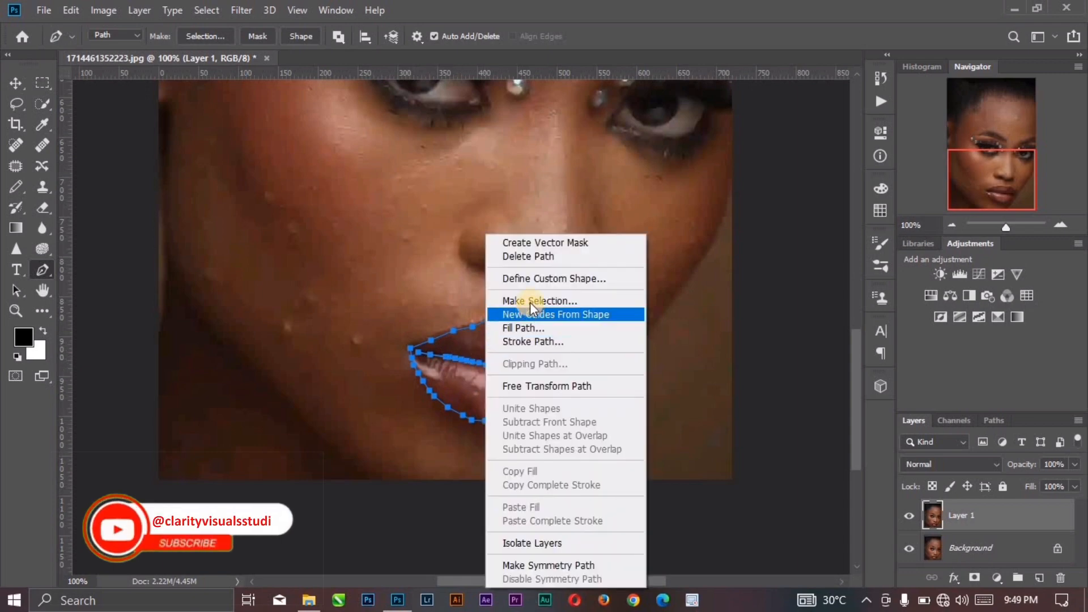
click(529, 301)
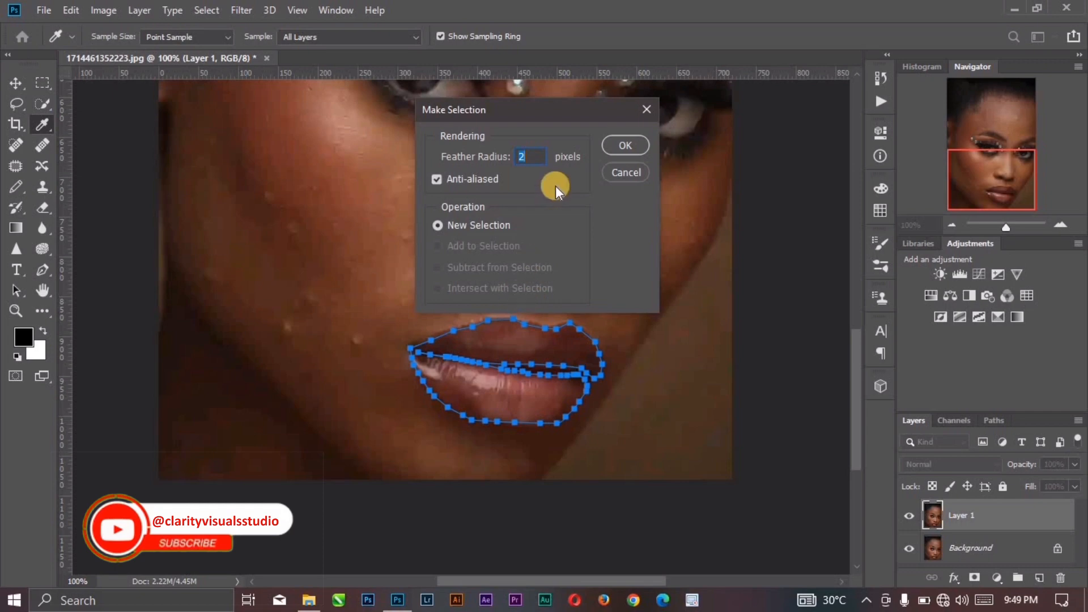
text(5)
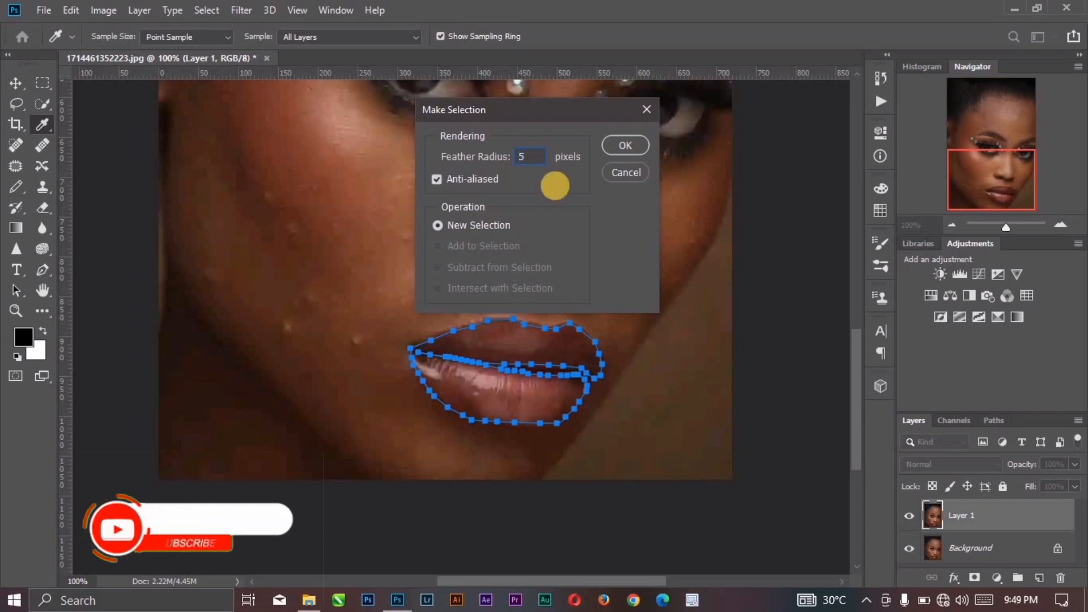
click(616, 150)
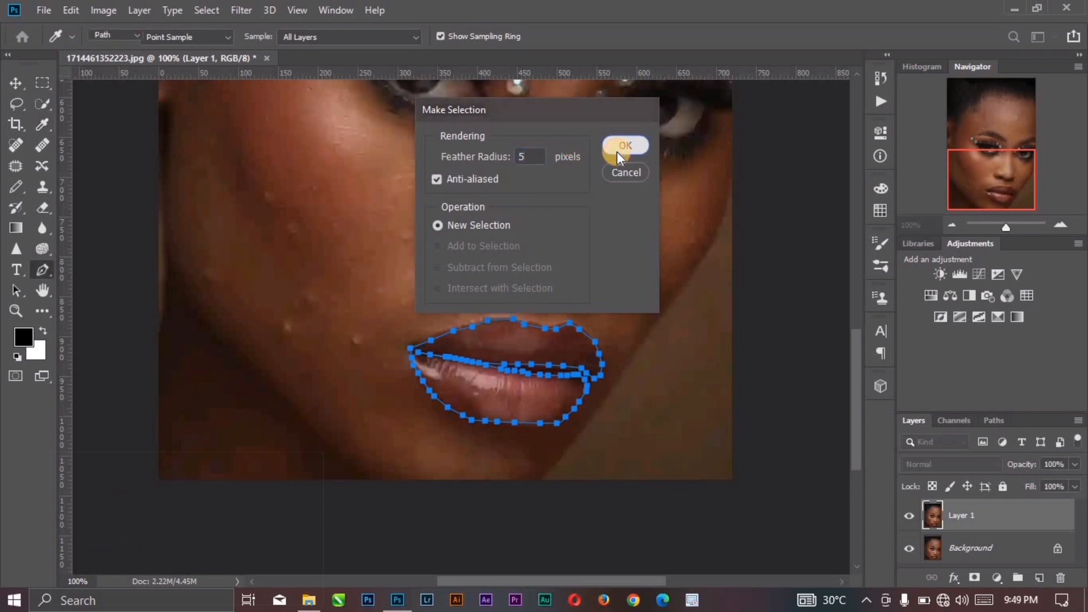
Step: Add a Solid Color fill layer over the selected lips in purple #9c19e0
click(996, 578)
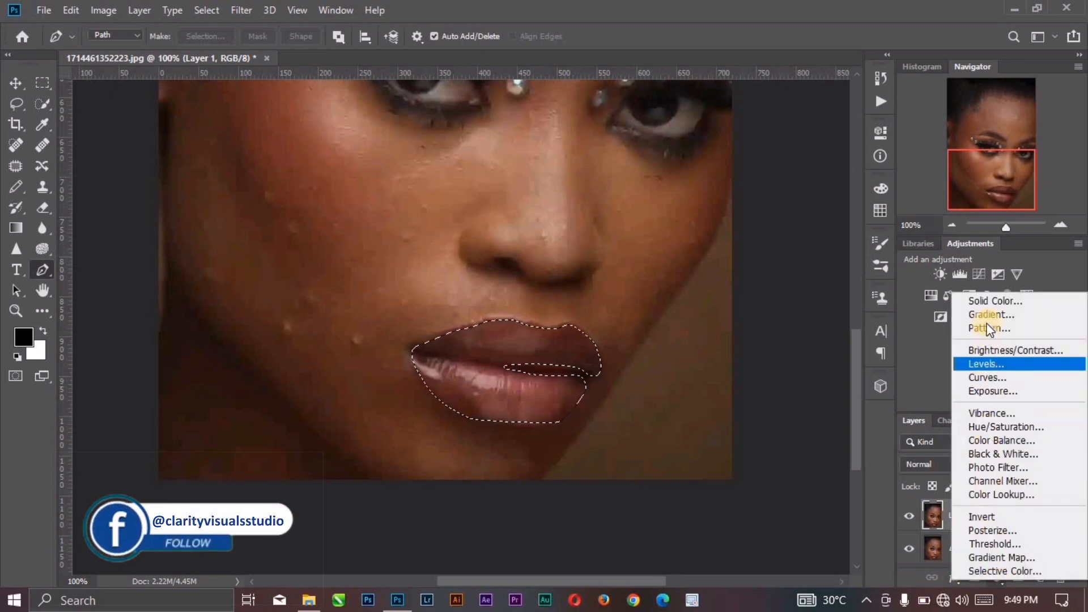
click(987, 301)
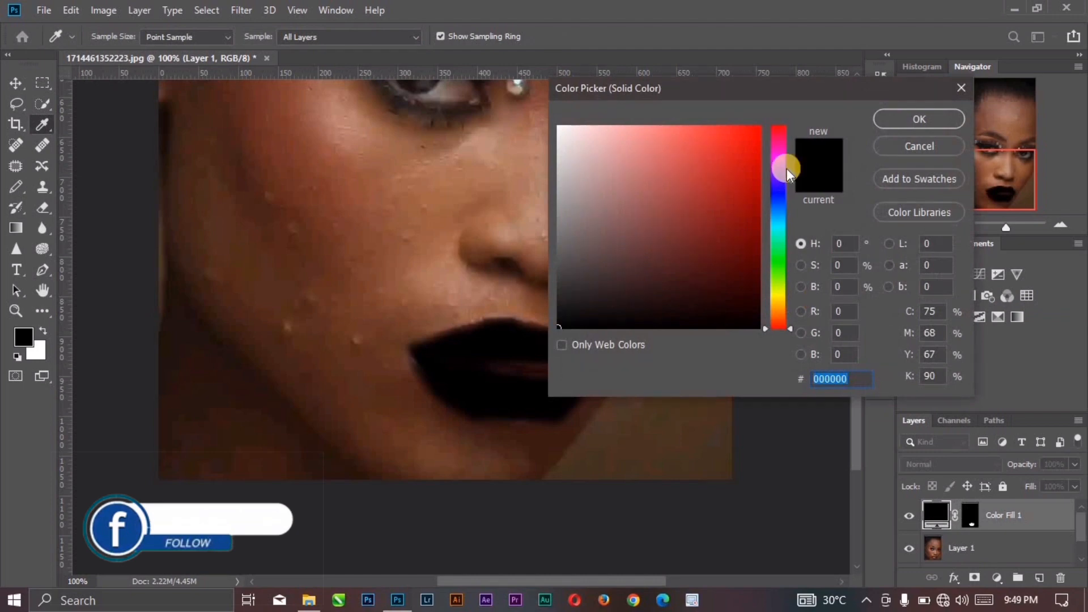
click(735, 149)
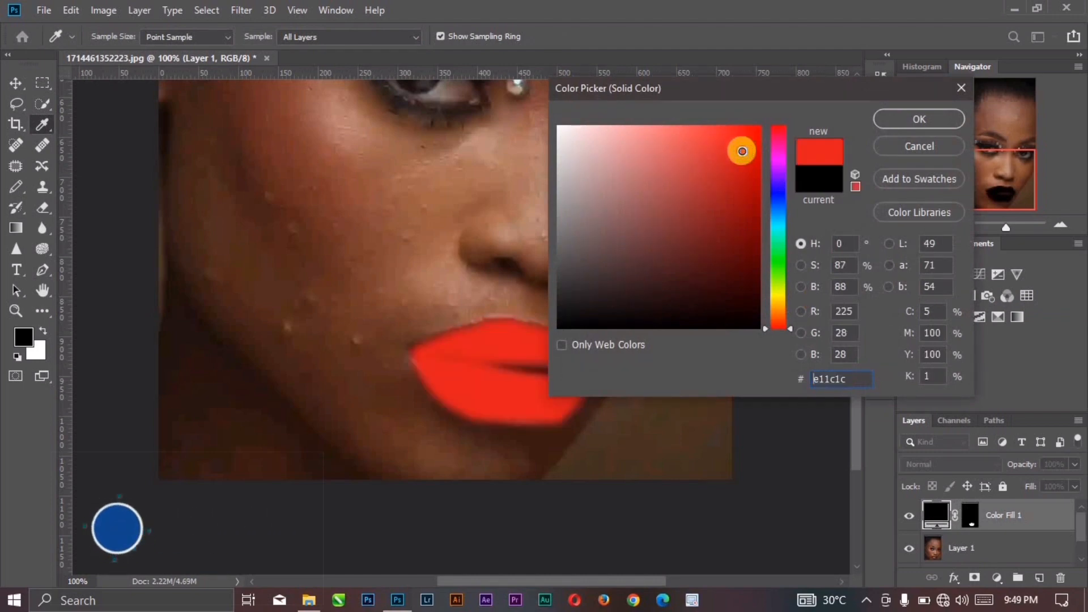
click(772, 171)
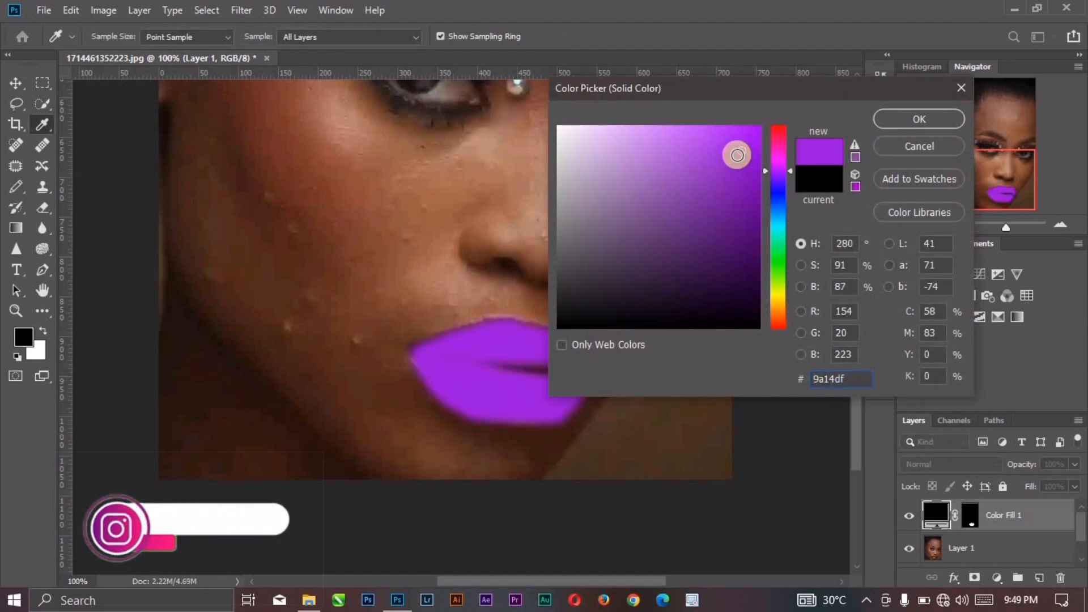
click(737, 150)
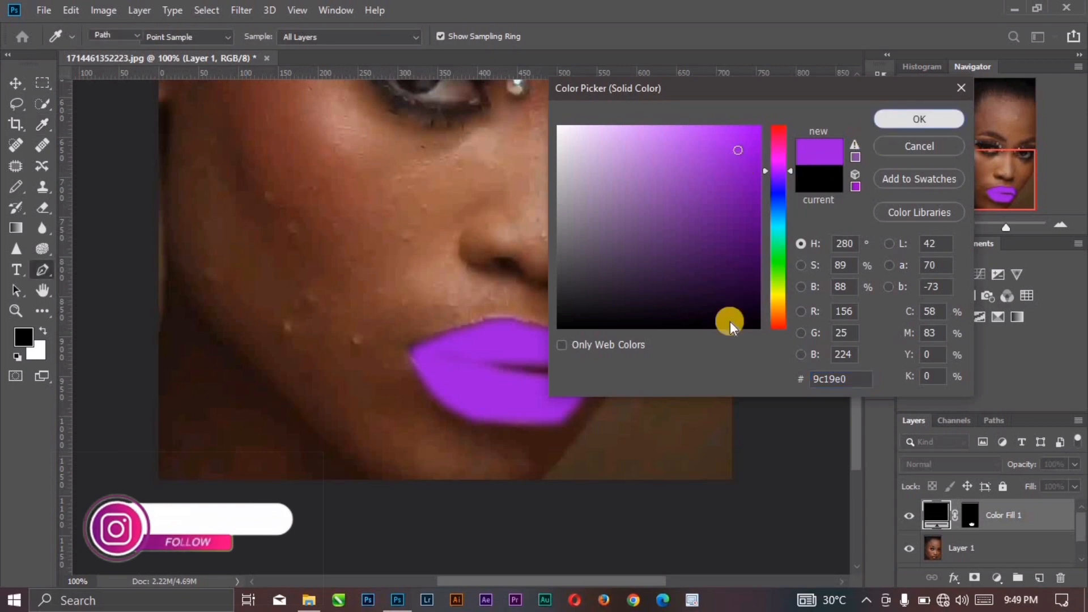
key(Return)
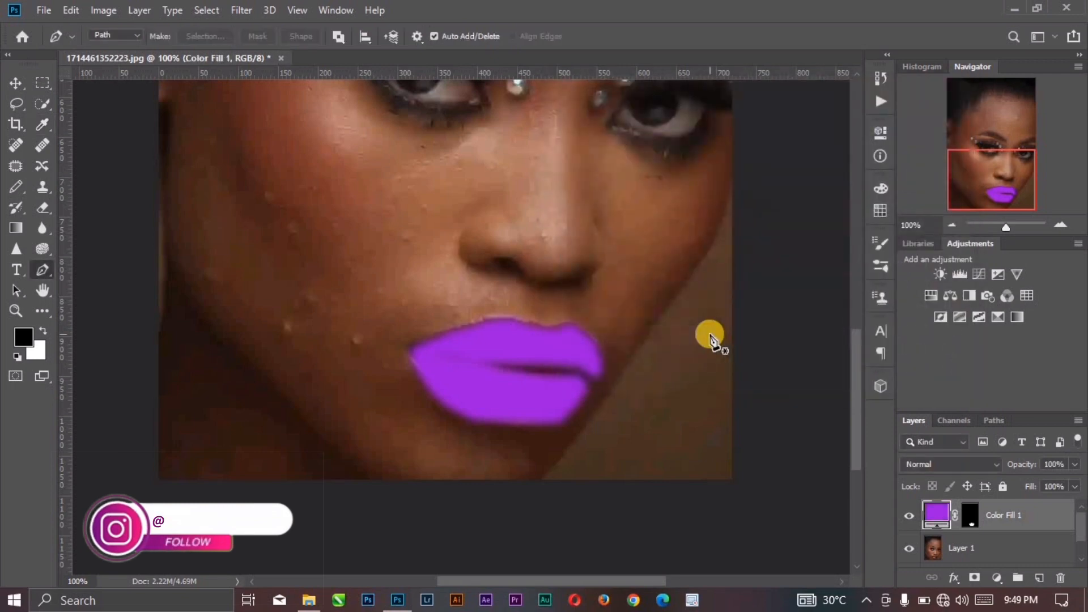
Step: Set the purple lip fill layer's blend mode to Multiply and switch to the Move tool
click(915, 463)
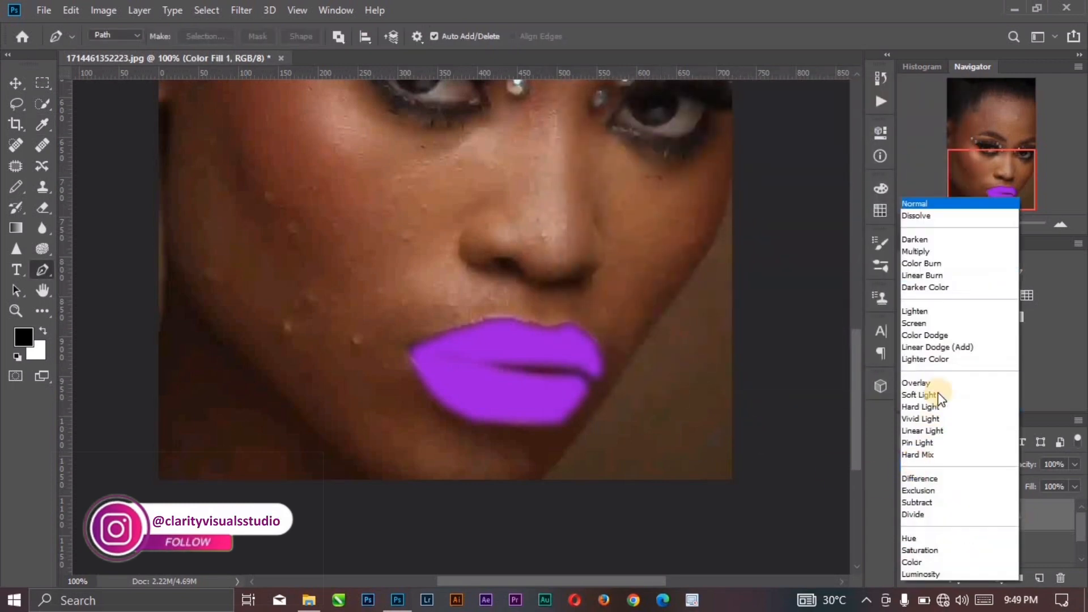
click(925, 251)
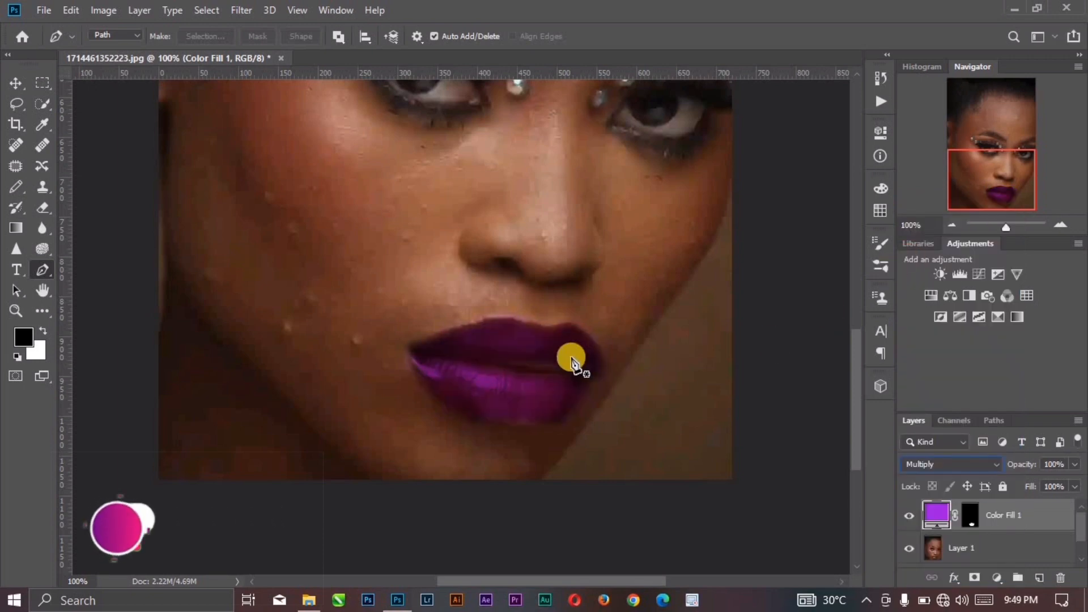
click(15, 83)
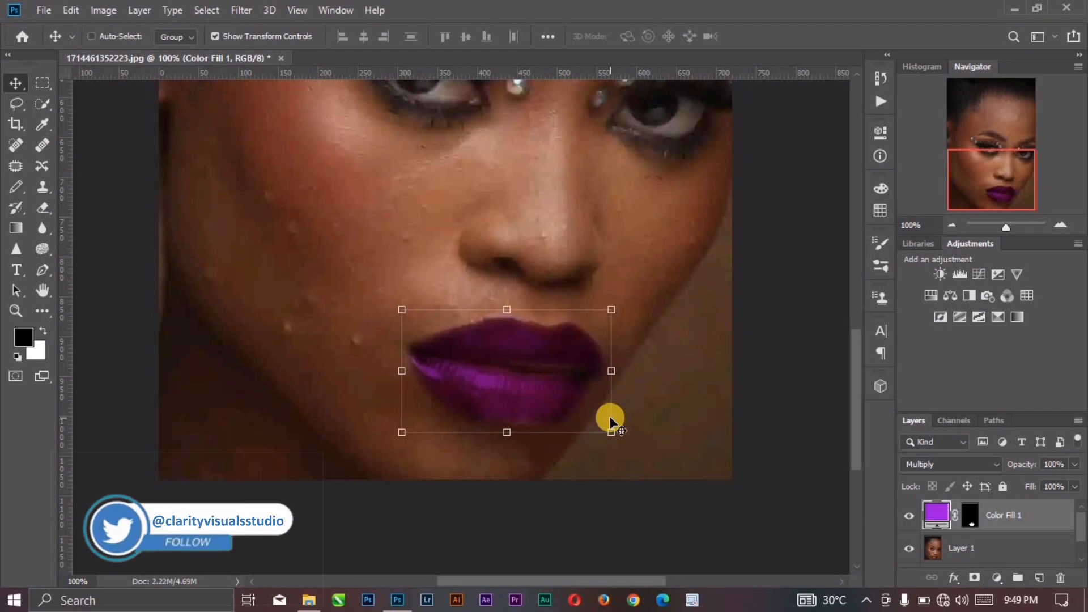
Step: In the purple lip fill layer's Blending Options, lower the Underlying Layer's Blend If highlight limit to reveal the lips' natural shine
key(ctrl+minus)
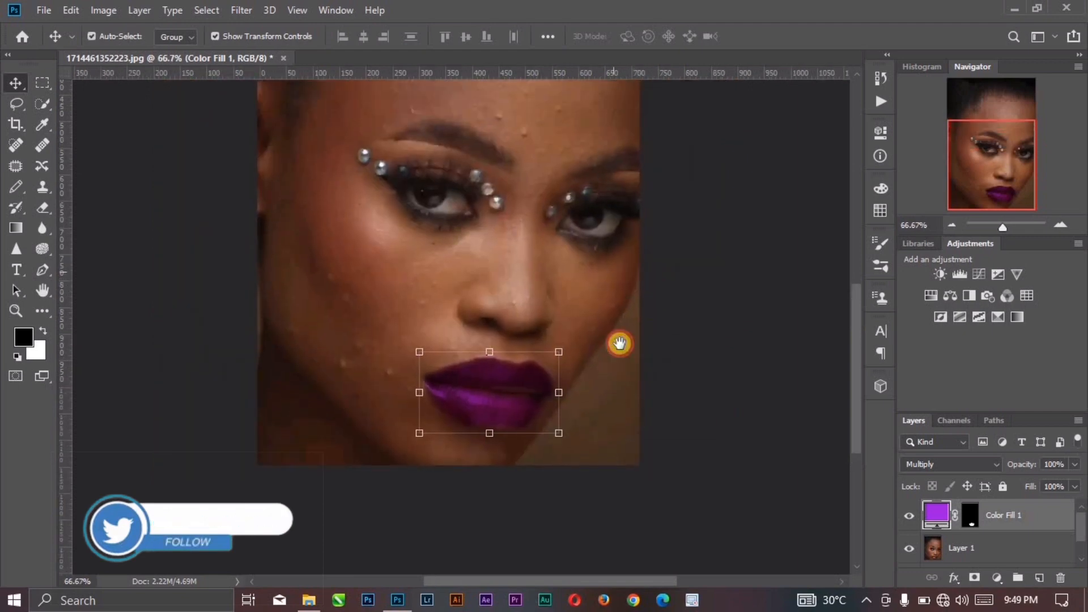
drag(619, 344, 613, 363)
click(709, 382)
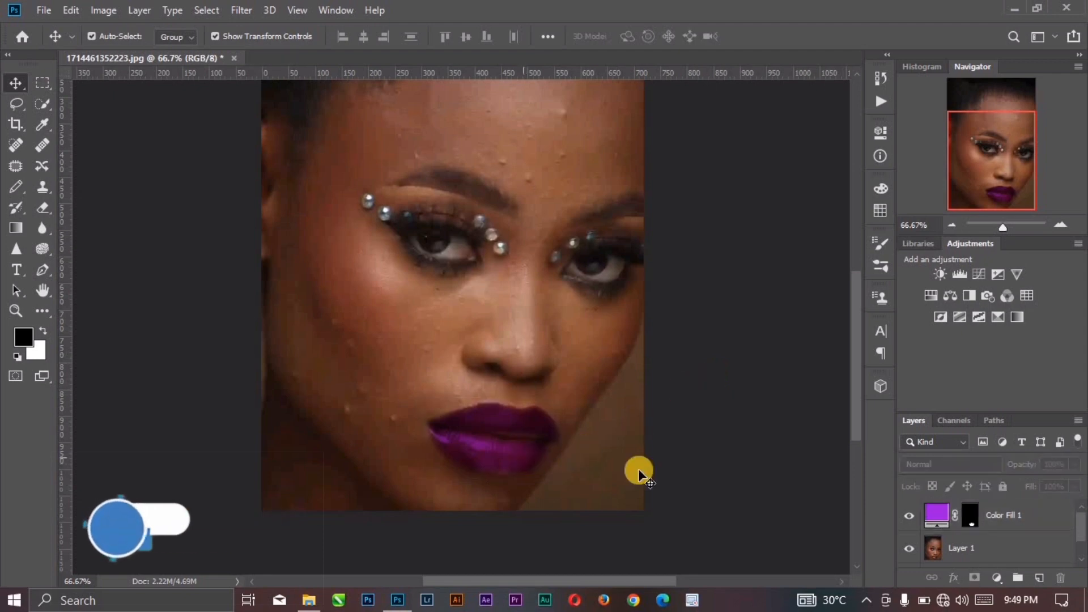
click(1030, 515)
right_click(1032, 519)
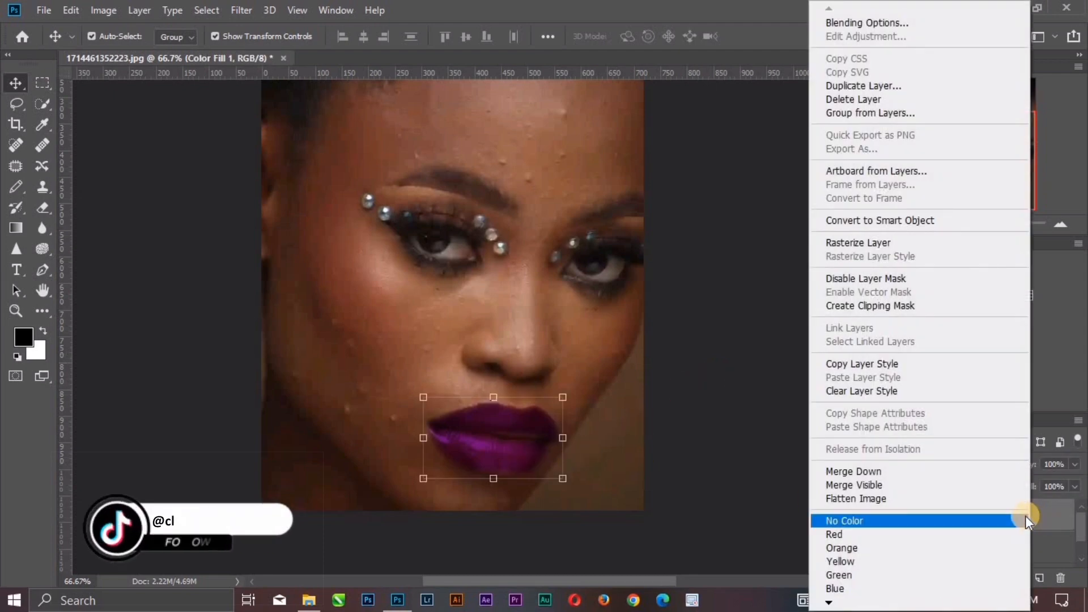
click(878, 24)
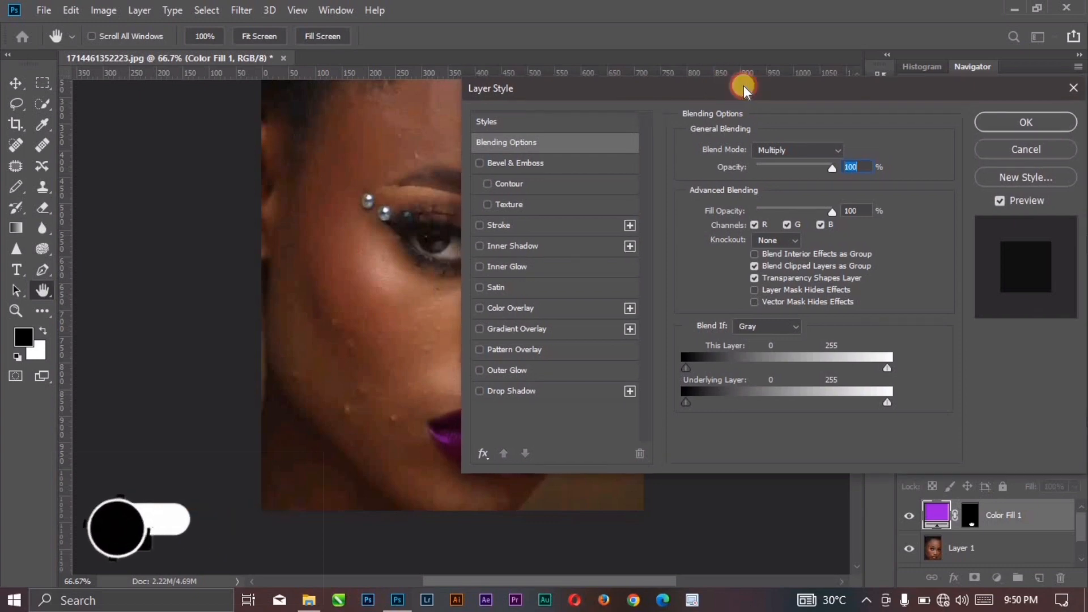
drag(743, 86, 850, 84)
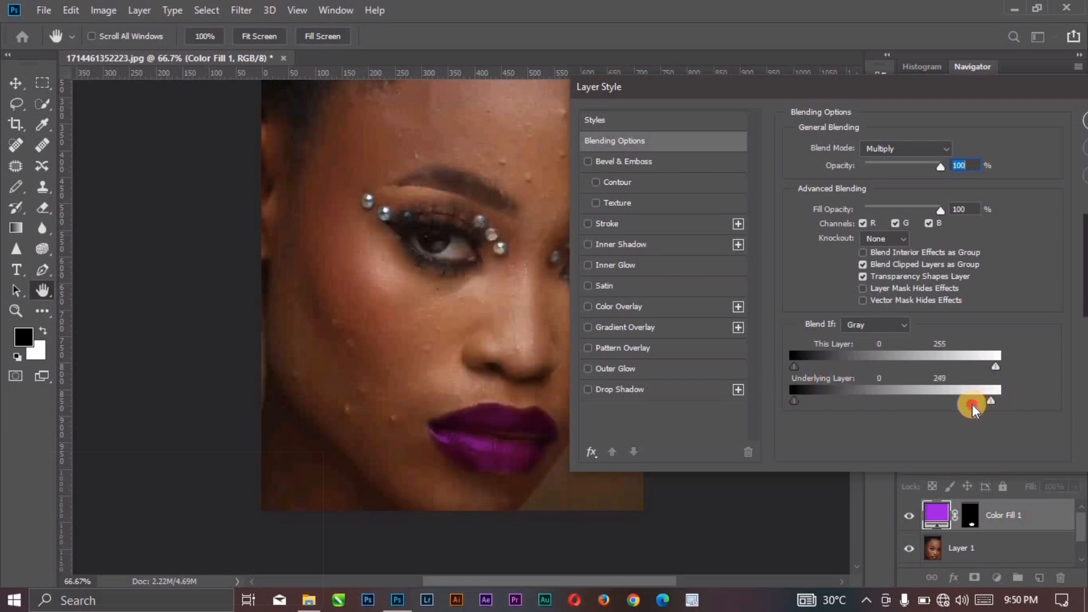
drag(885, 405, 880, 406)
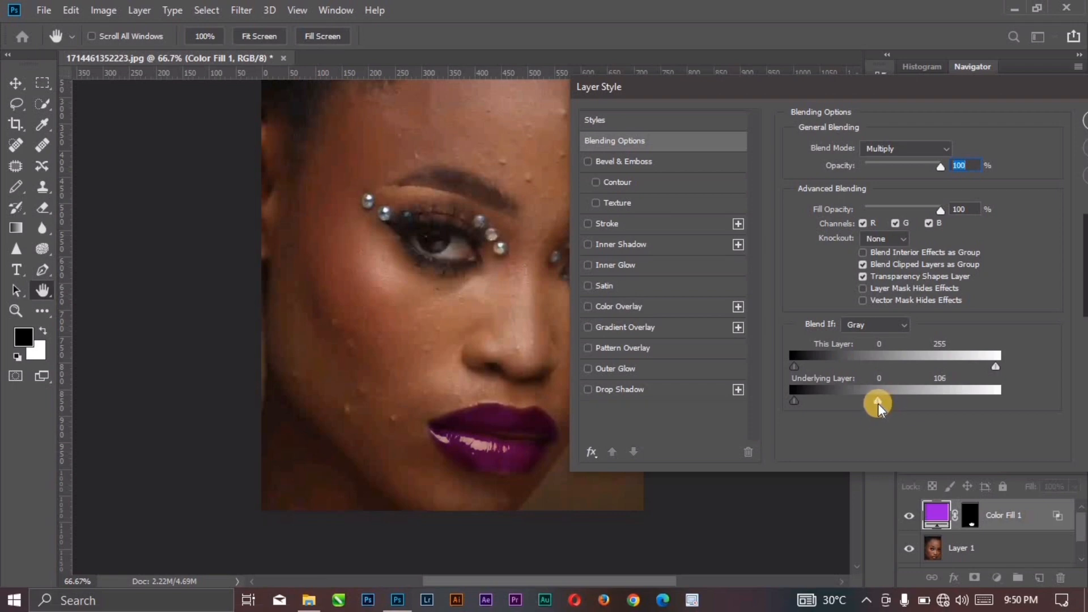
drag(878, 400, 883, 401)
drag(866, 404, 893, 400)
click(1081, 122)
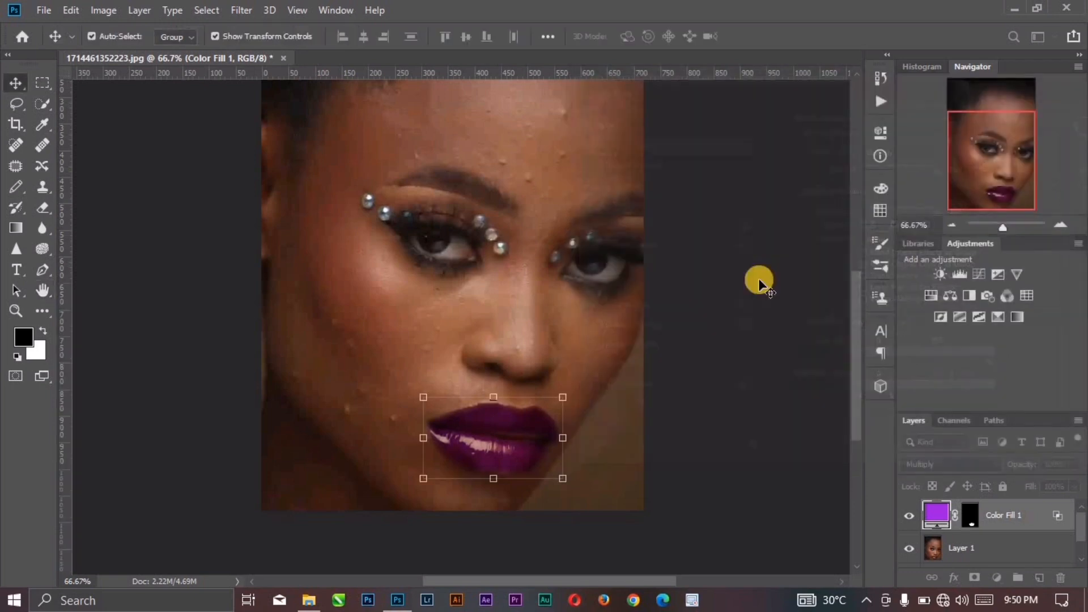
Step: Hide and show the purple lip fill layer to compare the lips before and after recolouring
drag(535, 210, 542, 240)
click(989, 545)
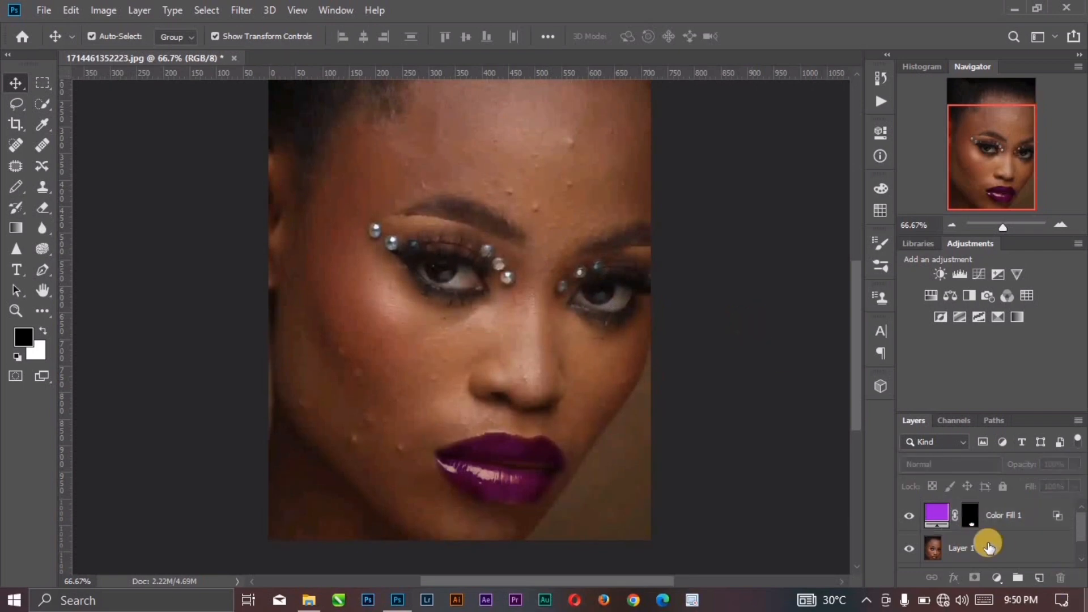
click(907, 516)
click(905, 517)
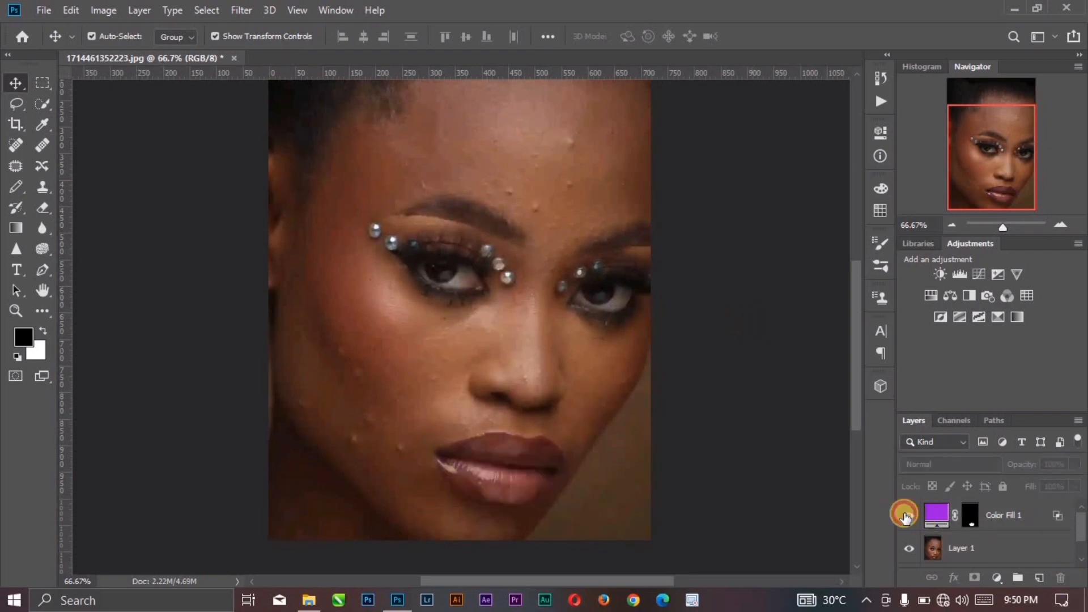
click(907, 516)
Step: Try the lip fill layer in bright pink #ff006c and in blue #3900f1
click(938, 515)
double_click(941, 517)
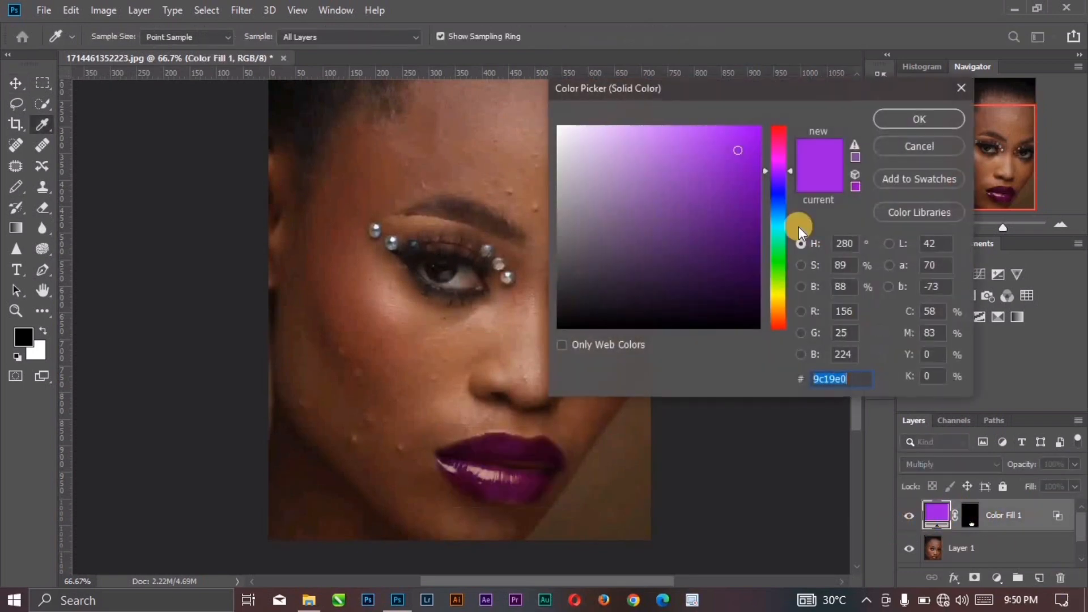
click(777, 145)
drag(746, 138, 777, 114)
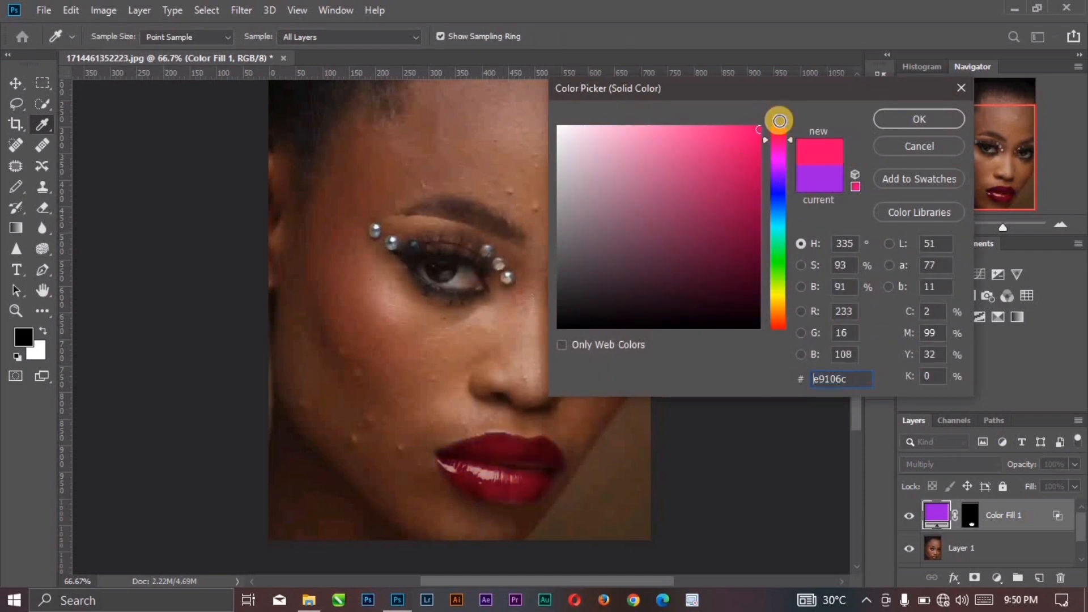
click(885, 134)
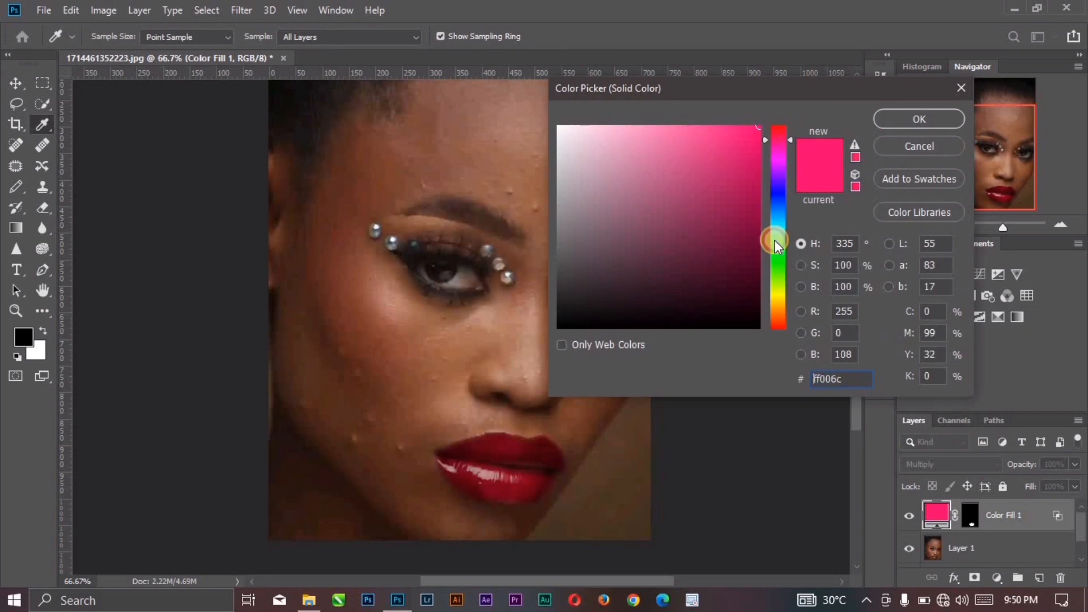
click(777, 185)
click(900, 118)
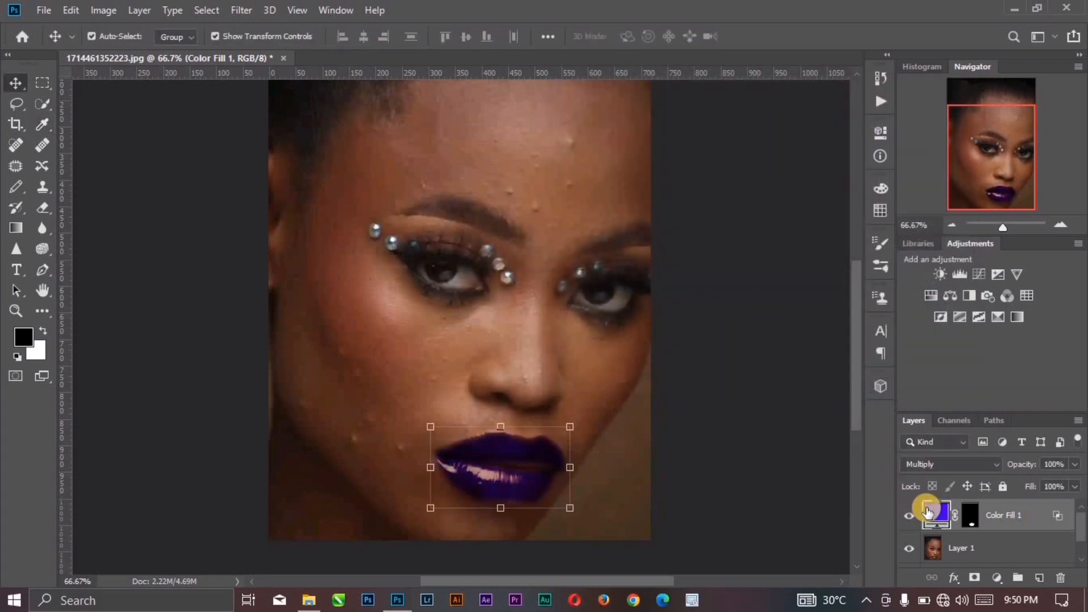
Step: Change the lip fill layer's colour to bright purple #b608ff and deselect the layer
double_click(928, 511)
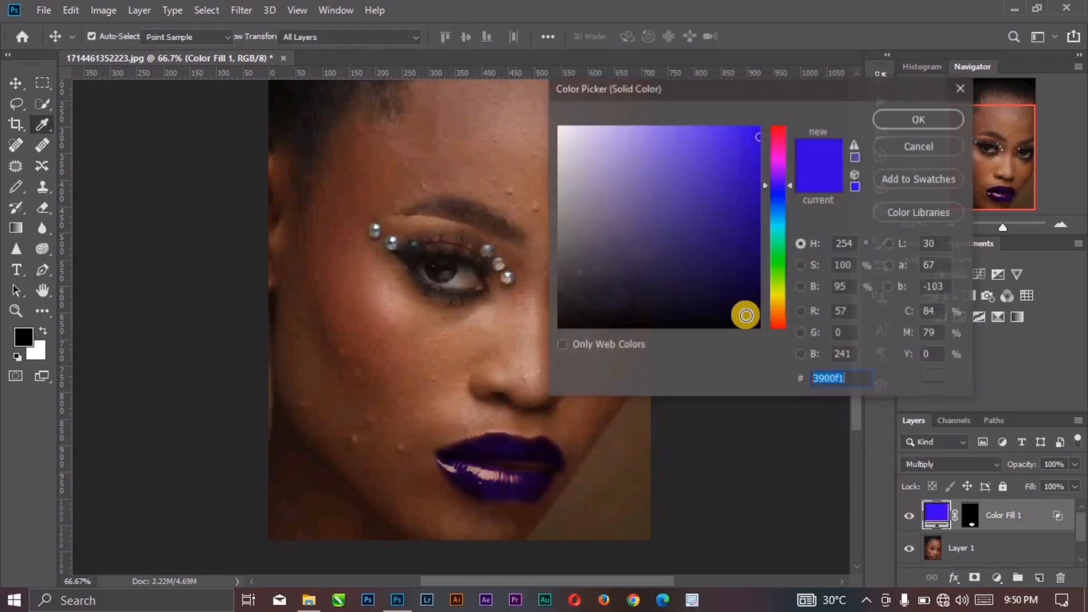
mouse_move(743, 298)
mouse_down()
mouse_move(779, 357)
mouse_move(754, 277)
mouse_move(769, 253)
mouse_move(778, 287)
mouse_move(780, 300)
mouse_move(743, 235)
mouse_move(759, 219)
mouse_move(742, 176)
mouse_up()
click(773, 183)
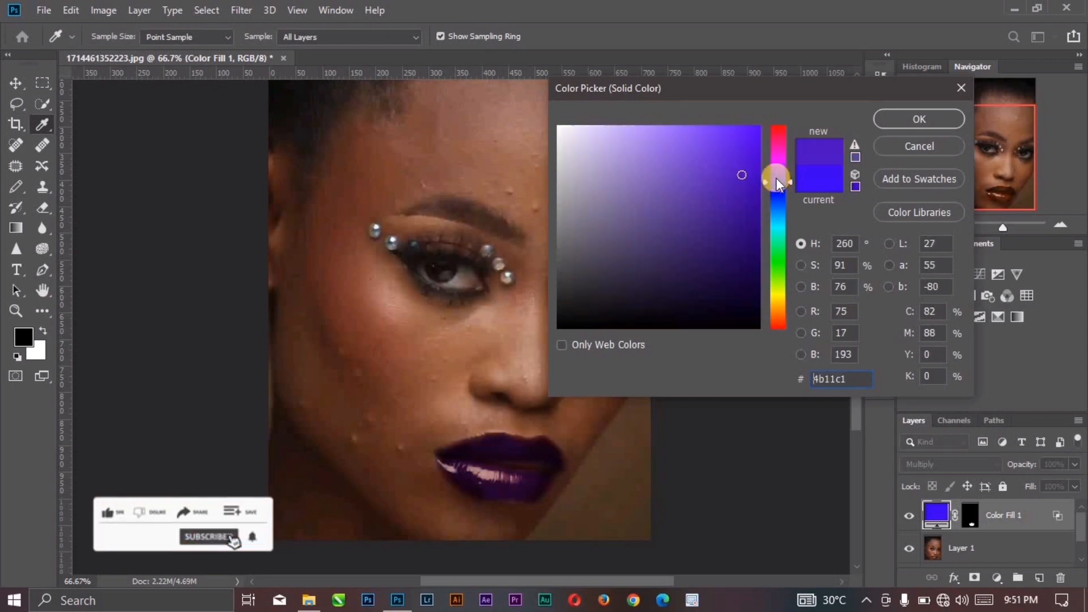
click(775, 168)
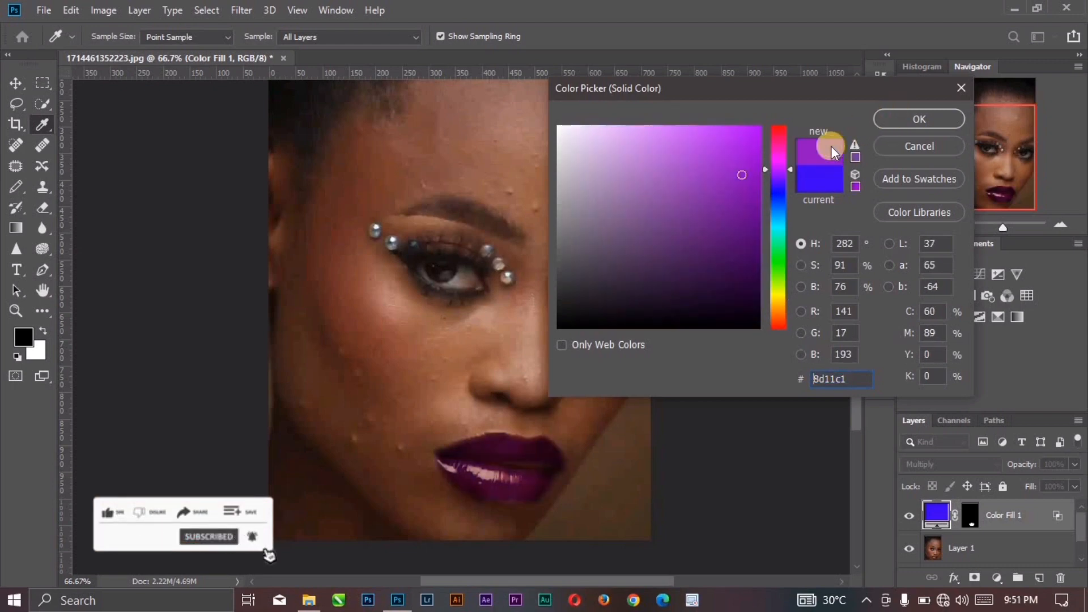
mouse_move(757, 142)
mouse_down()
mouse_move(750, 121)
mouse_move(851, 120)
mouse_up()
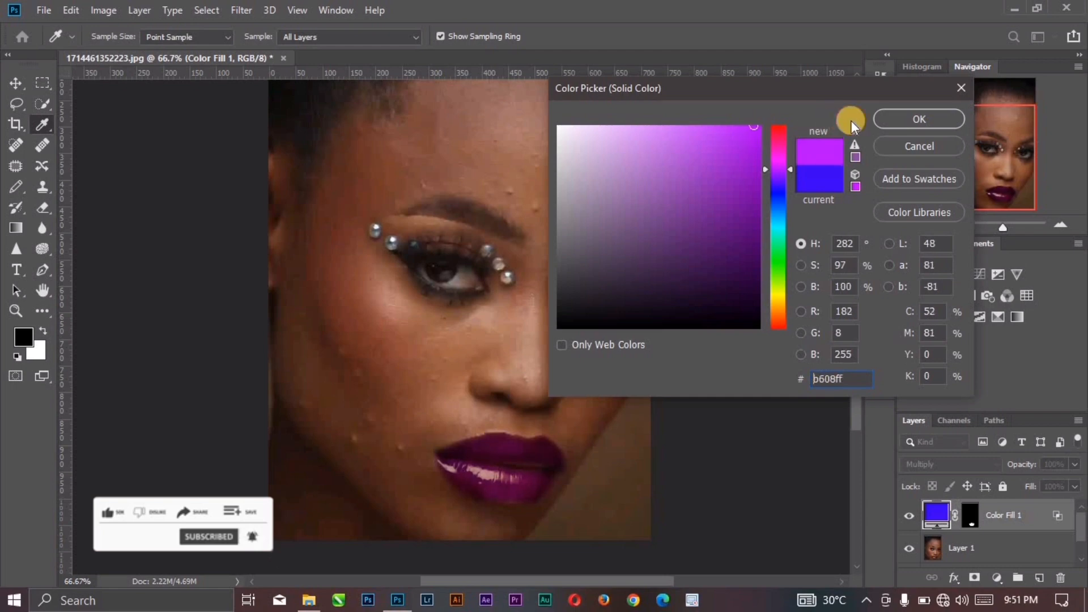
click(898, 117)
click(746, 333)
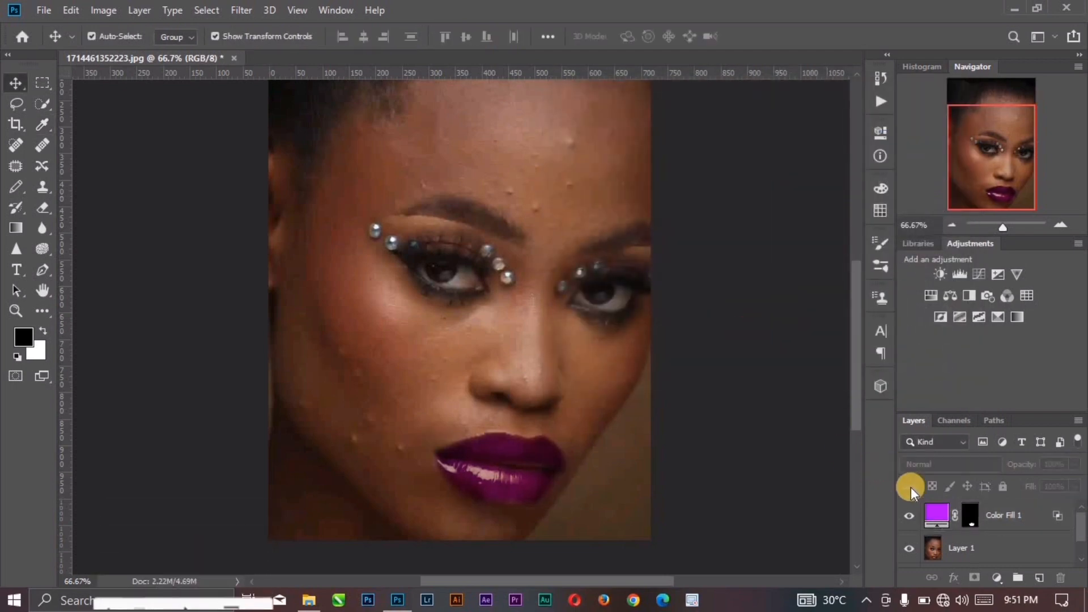
Step: Recolour the lip fill layer to a strong, saturated orange and deselect the layer
click(938, 512)
double_click(932, 510)
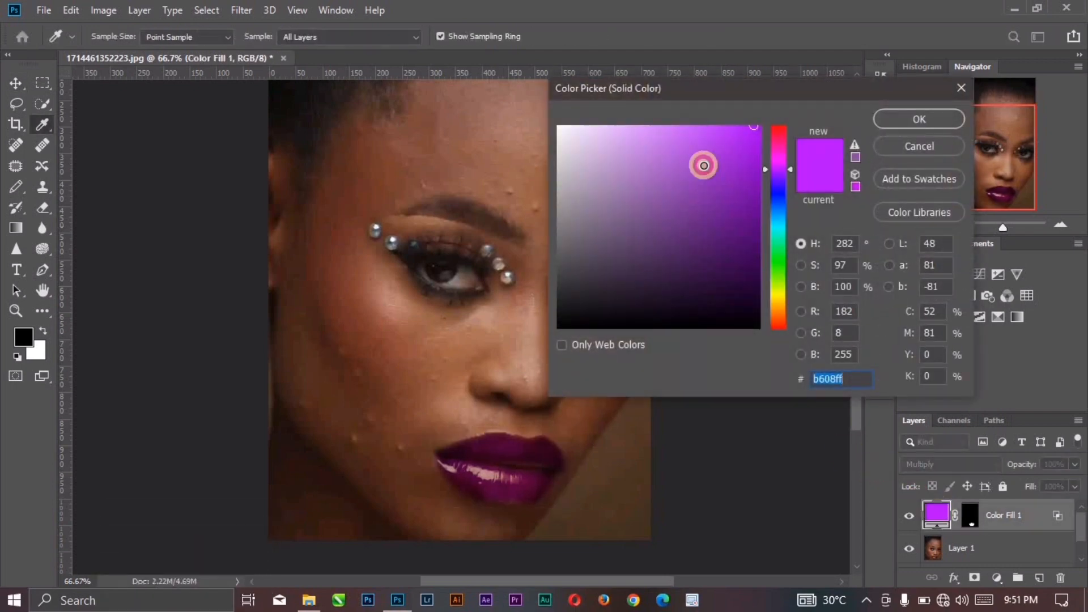
mouse_move(701, 165)
mouse_down()
mouse_move(700, 114)
mouse_move(716, 239)
mouse_up()
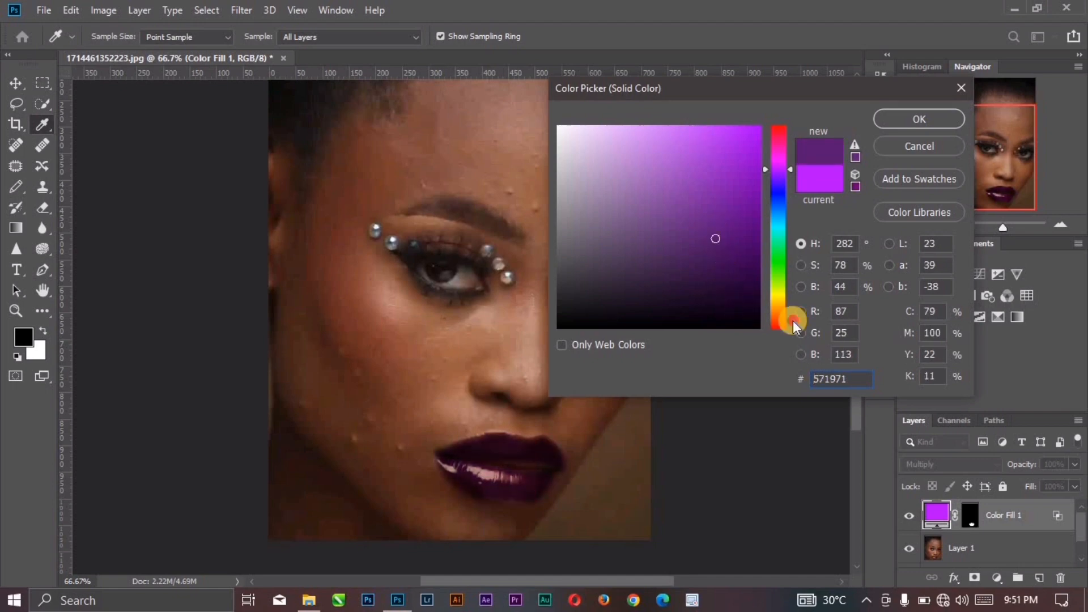
drag(789, 316, 772, 315)
drag(755, 182, 757, 157)
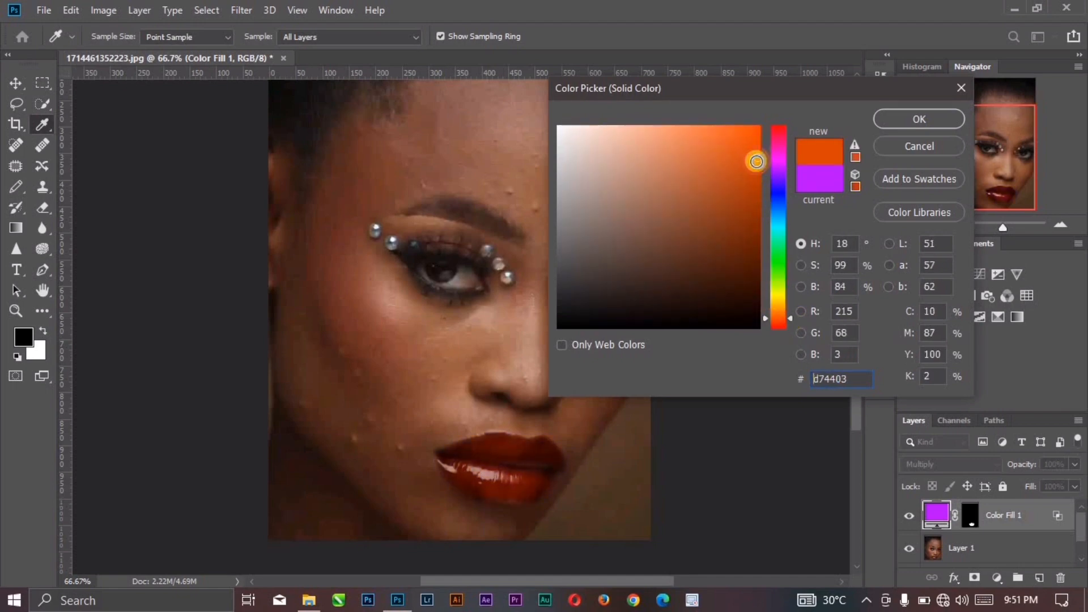
key(Return)
click(752, 311)
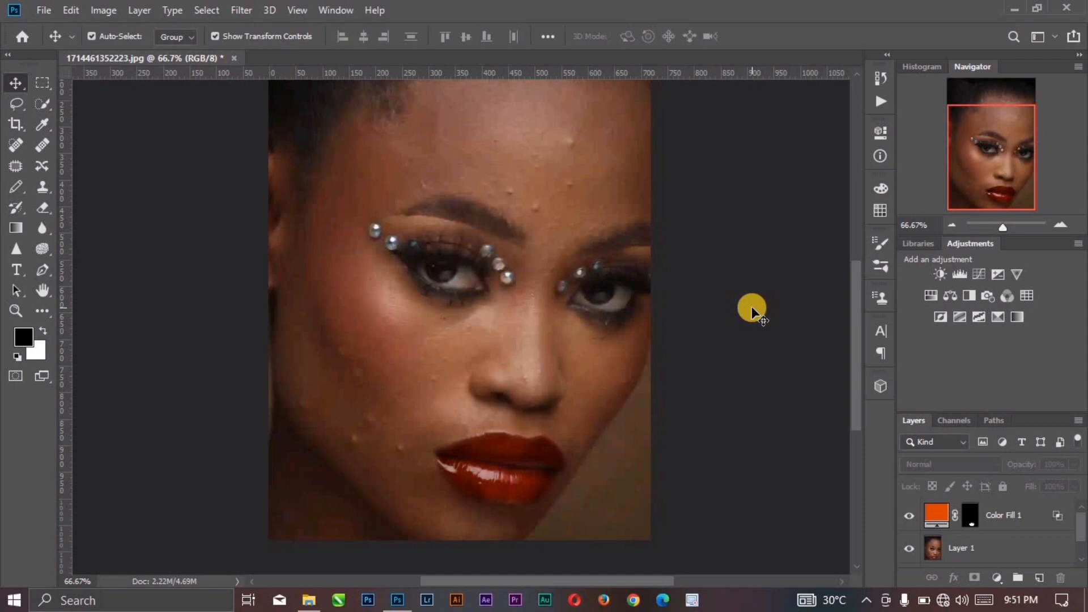
Step: Toggle the orange lip fill layer's visibility off and on to compare it with the original lips
click(16, 107)
click(907, 515)
click(907, 515)
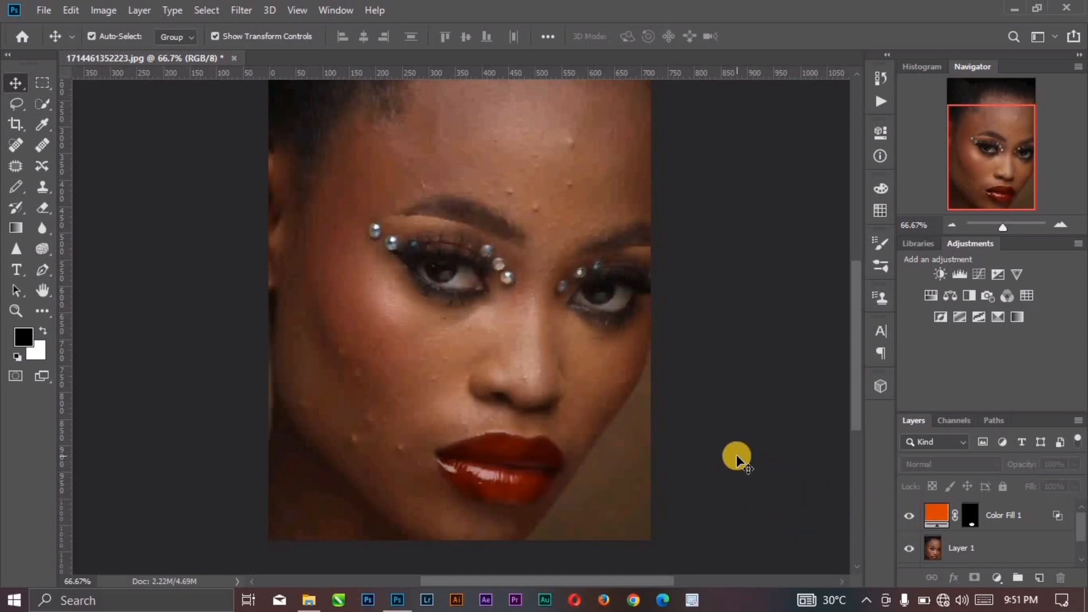